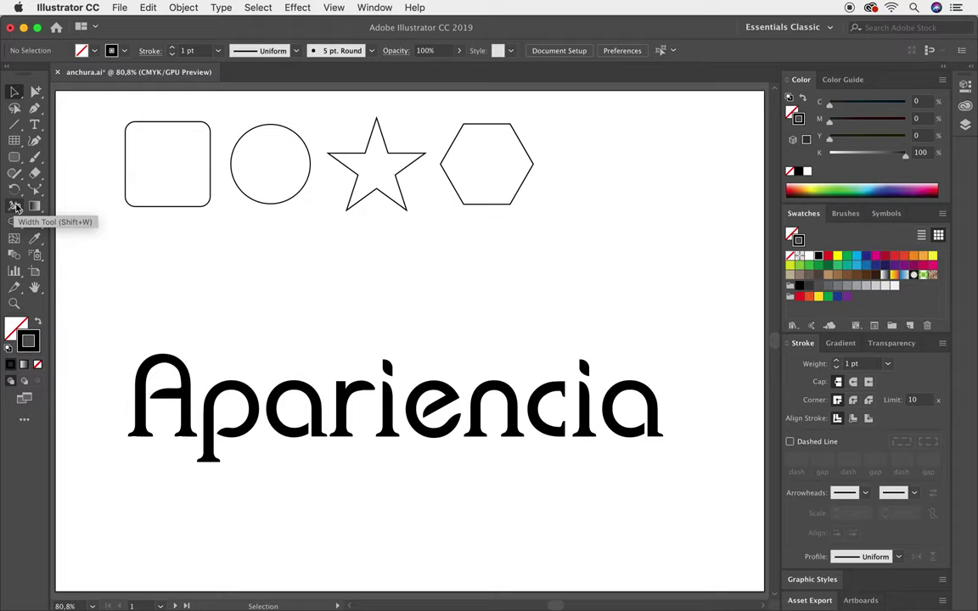
# Step: Activate the Width Tool so stroke outlines can be reshaped by hand
pyautogui.click(16, 206)
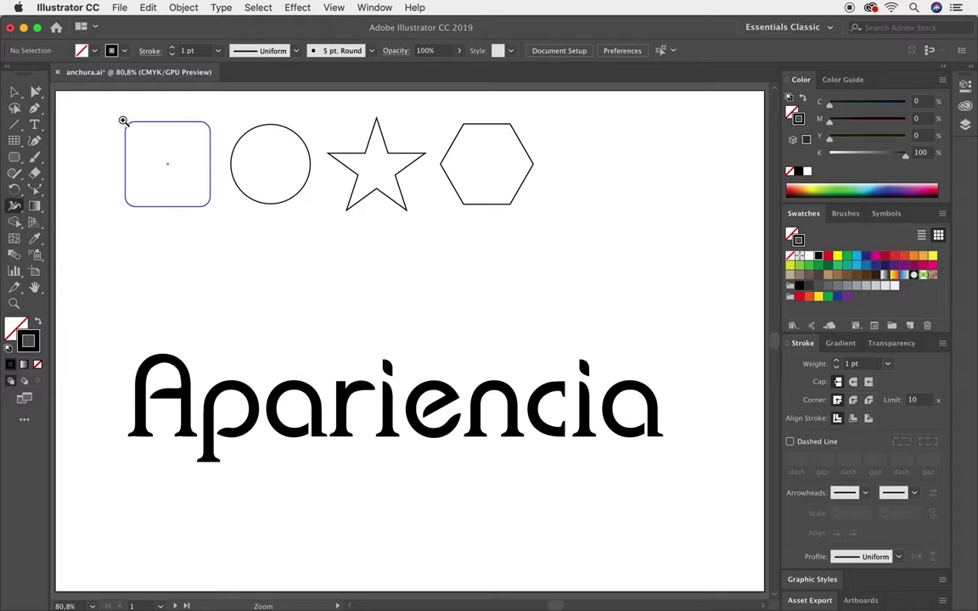
# Step: Add width points to the rounded square: widen the right and upper-left sides, thin the top
pyautogui.moveTo(123, 121); pyautogui.dragTo(410, 256)
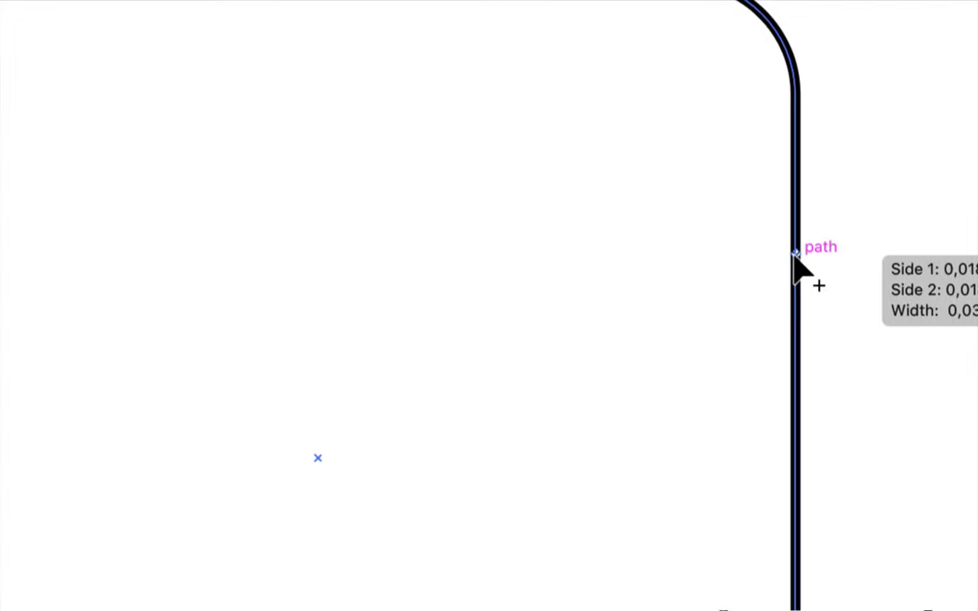
pyautogui.moveTo(795, 255); pyautogui.dragTo(753, 265)
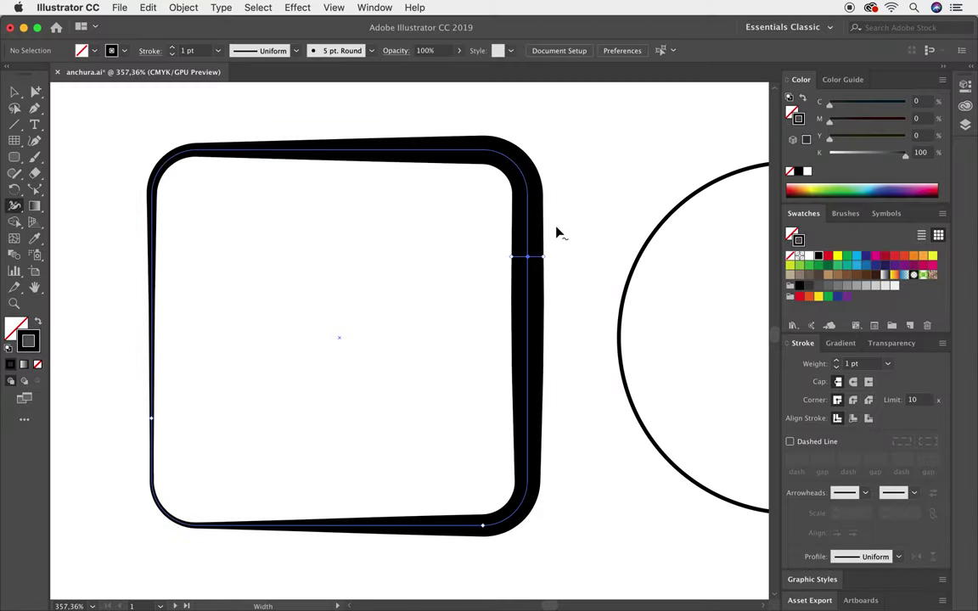
pyautogui.moveTo(545, 195)
pyautogui.mouseDown()
pyautogui.moveTo(538, 202)
pyautogui.moveTo(559, 191)
pyautogui.mouseUp()
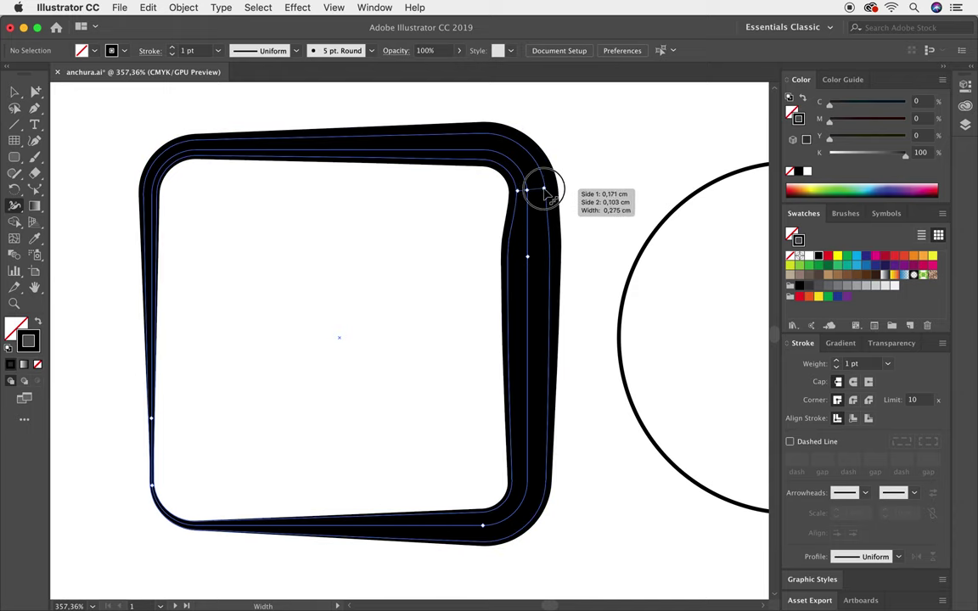
pyautogui.moveTo(558, 191); pyautogui.dragTo(537, 190)
pyautogui.moveTo(393, 160); pyautogui.dragTo(377, 148)
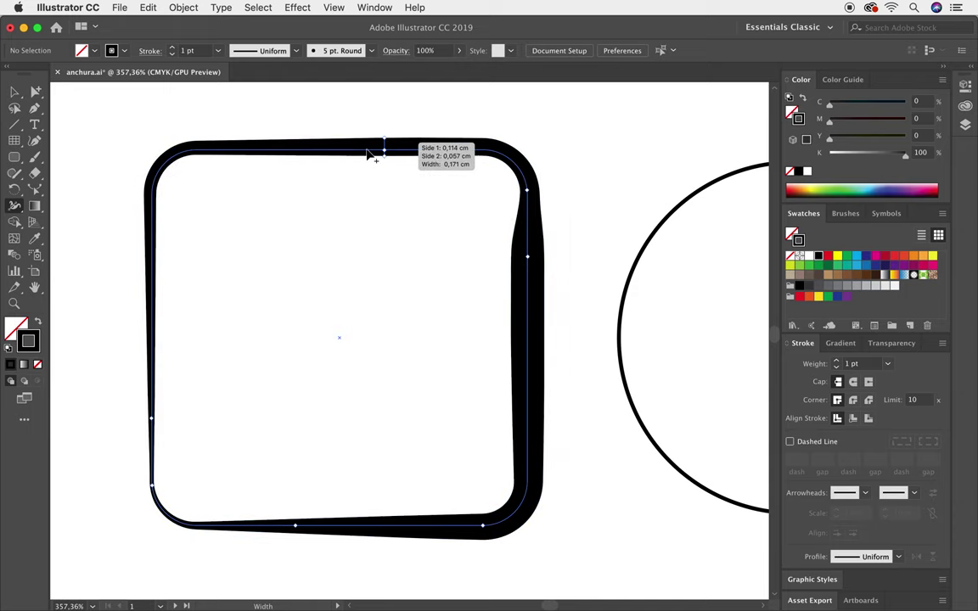
pyautogui.moveTo(157, 229)
pyautogui.mouseDown()
pyautogui.moveTo(172, 229)
pyautogui.moveTo(138, 227)
pyautogui.mouseUp()
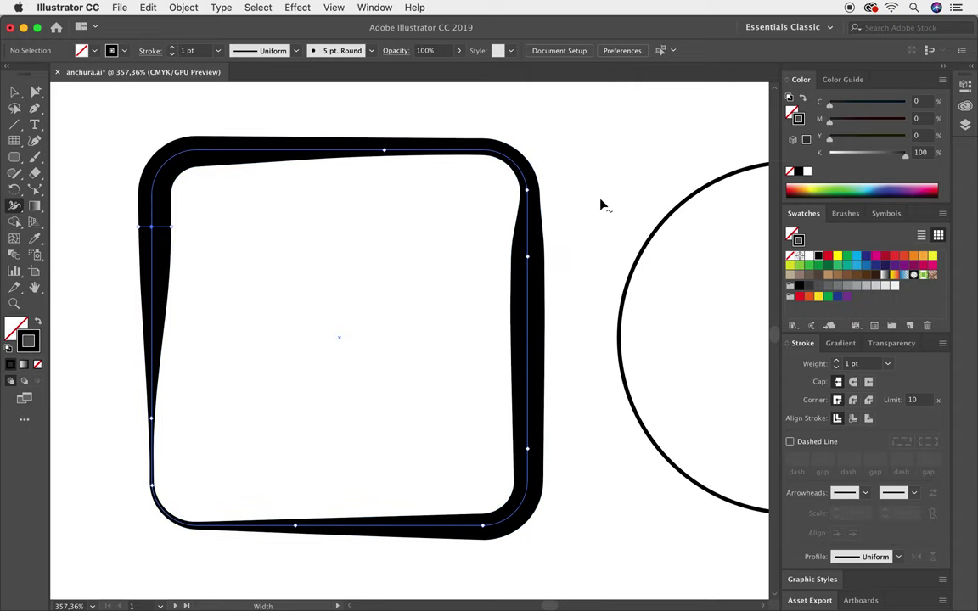
pyautogui.moveTo(691, 272)
pyautogui.mouseDown()
pyautogui.moveTo(458, 262)
pyautogui.moveTo(344, 278)
pyautogui.mouseUp()
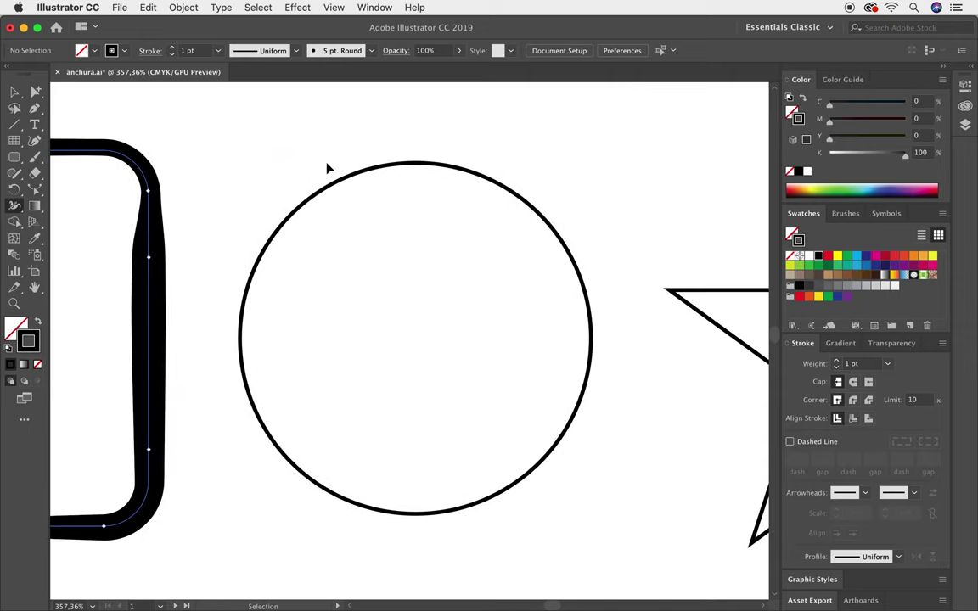
# Step: Widen the circle's stroke on the left and pinch it thin at the lower right
pyautogui.moveTo(263, 138); pyautogui.dragTo(340, 212)
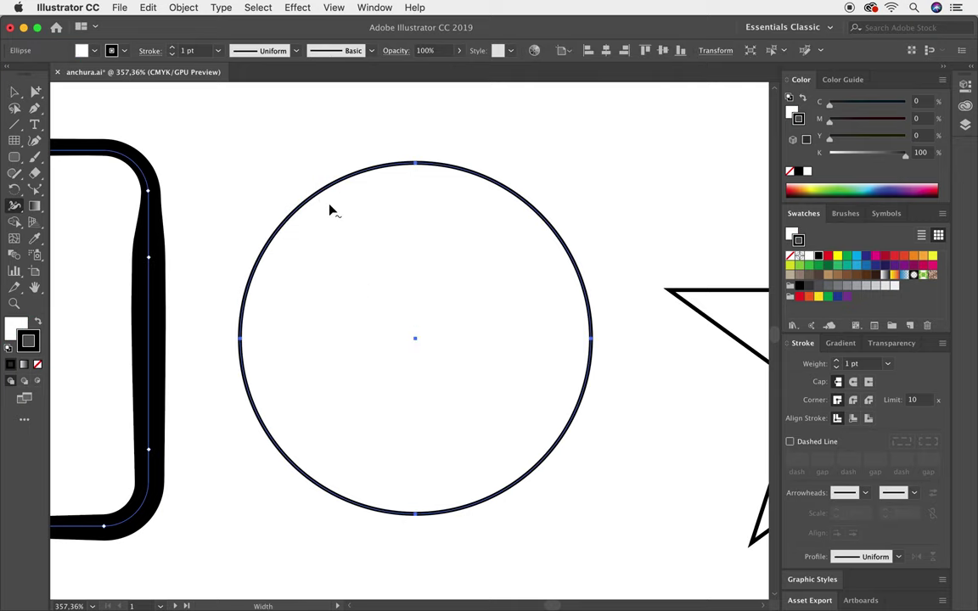
pyautogui.moveTo(326, 196); pyautogui.dragTo(305, 174)
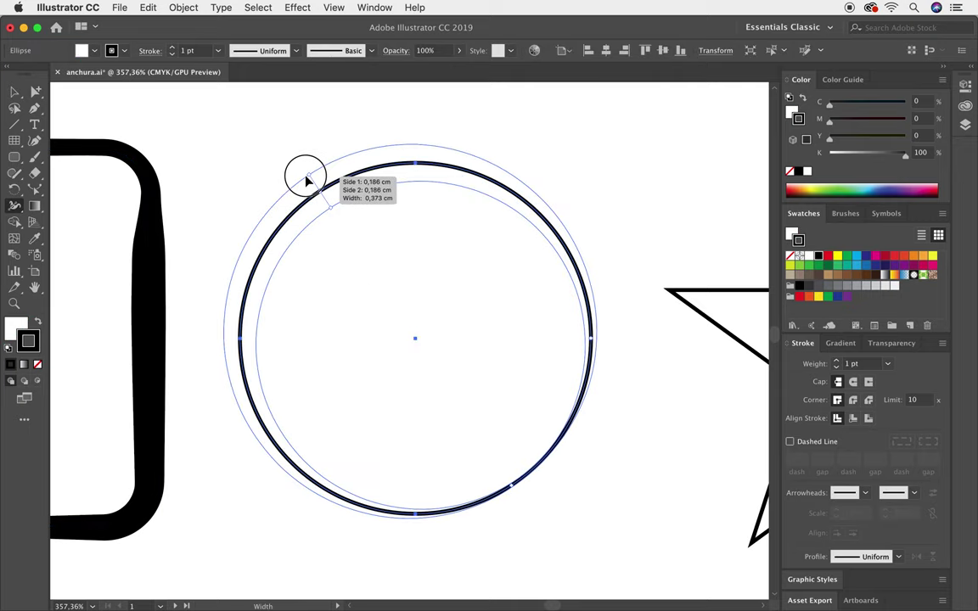
pyautogui.moveTo(528, 183); pyautogui.dragTo(522, 188)
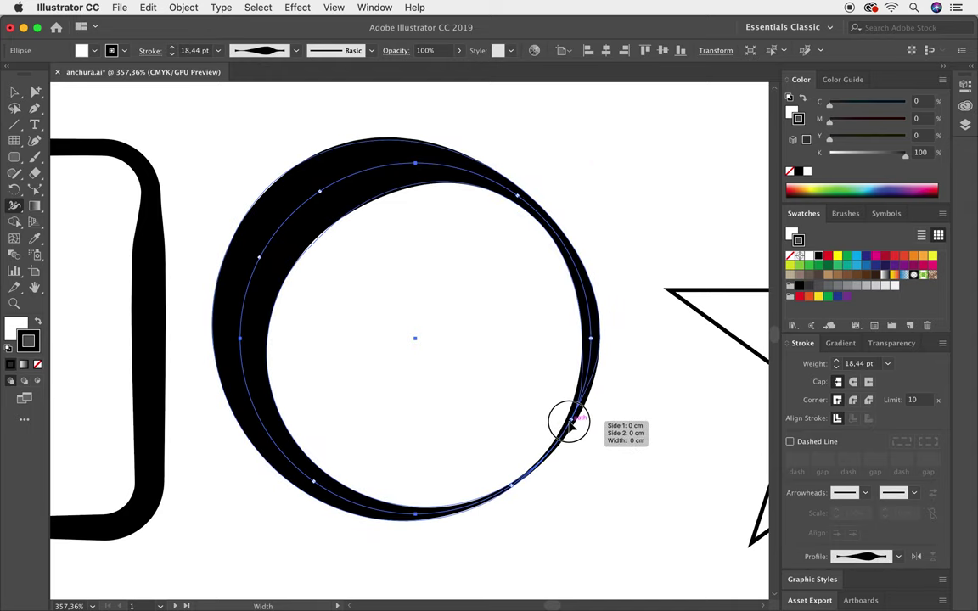
pyautogui.moveTo(564, 416); pyautogui.dragTo(562, 447)
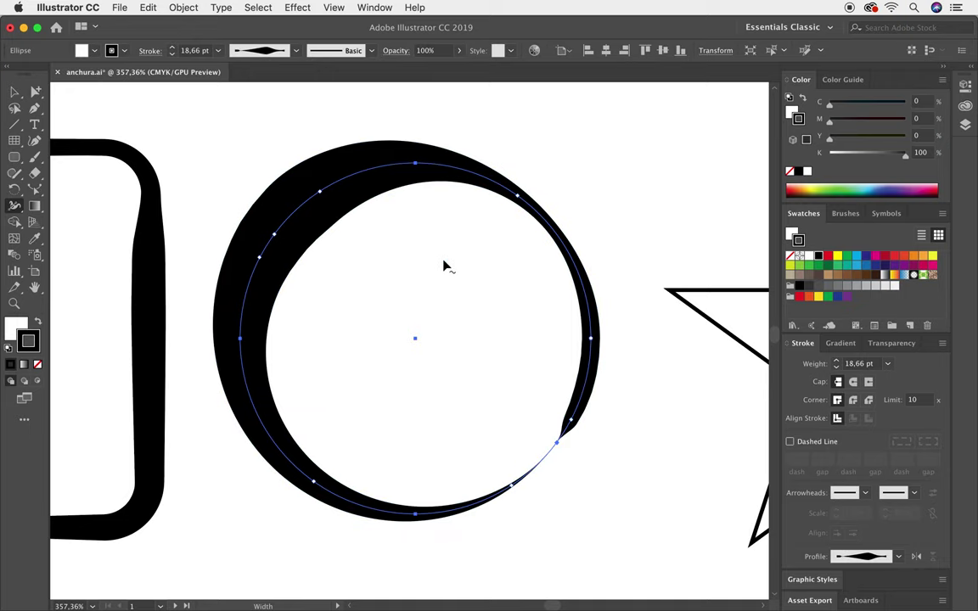
# Step: Zoom out to show all the shapes and select the rounded square with the Selection Tool
pyautogui.press('super+minus')
pyautogui.press('super+minus')
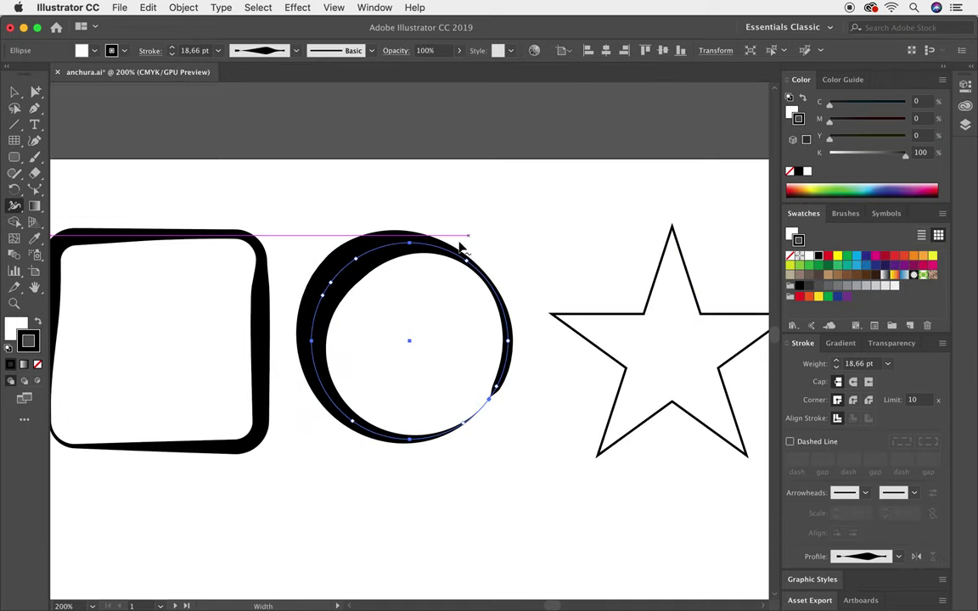
pyautogui.moveTo(290, 334); pyautogui.dragTo(423, 316)
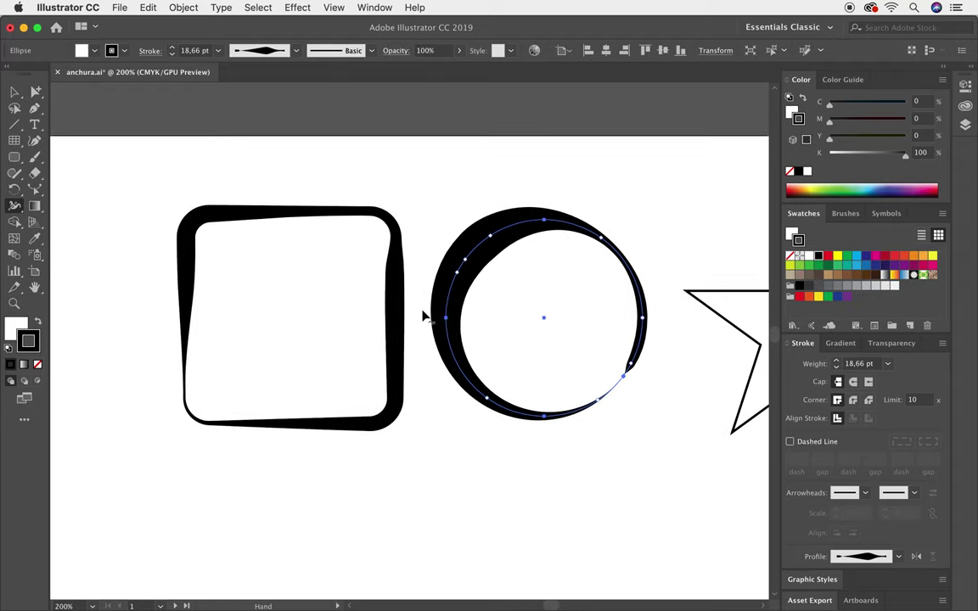
pyautogui.click(14, 97)
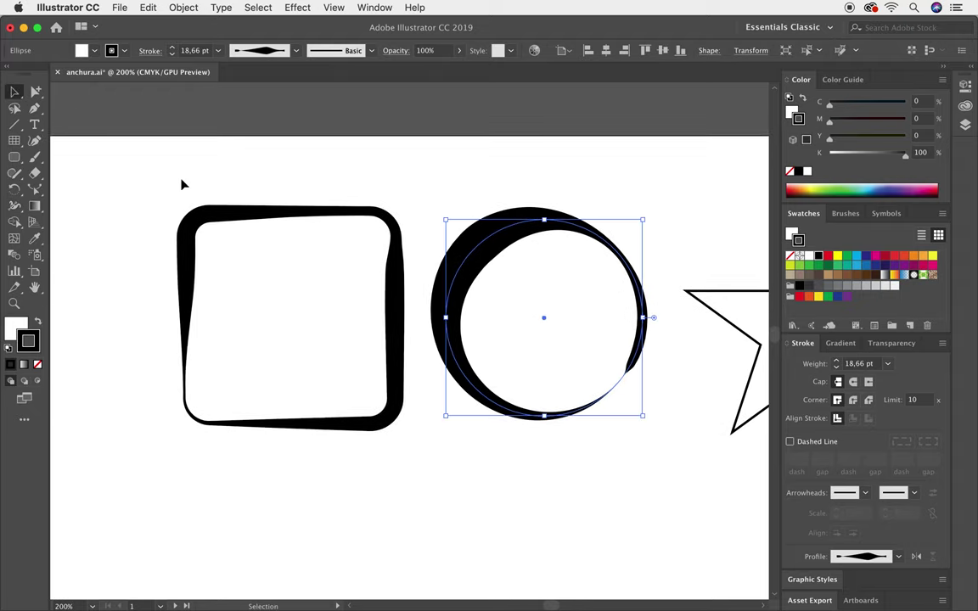
pyautogui.moveTo(144, 173); pyautogui.dragTo(204, 221)
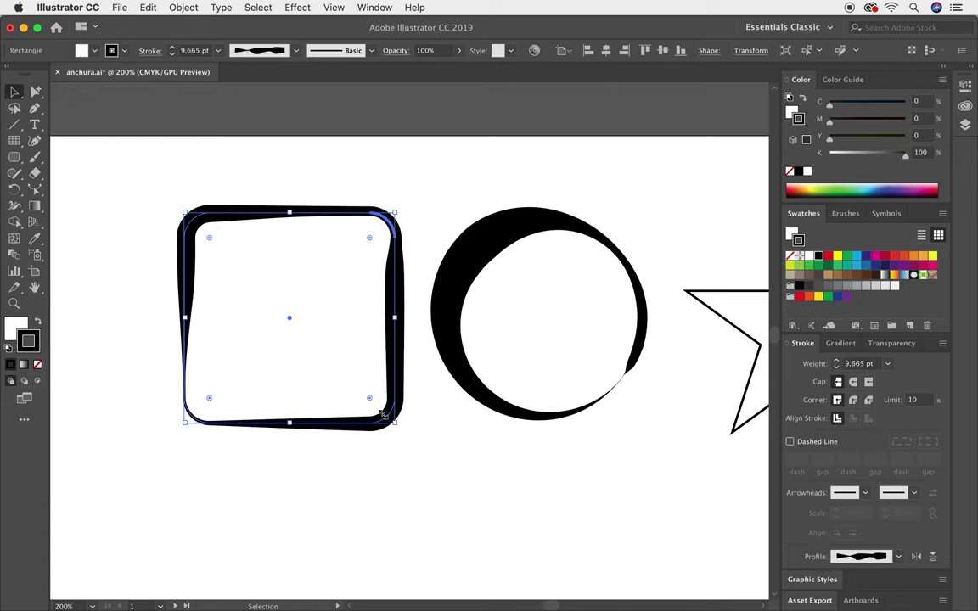
# Step: Save the rounded square's uneven stroke as a new width profile named 'a'
pyautogui.click(298, 53)
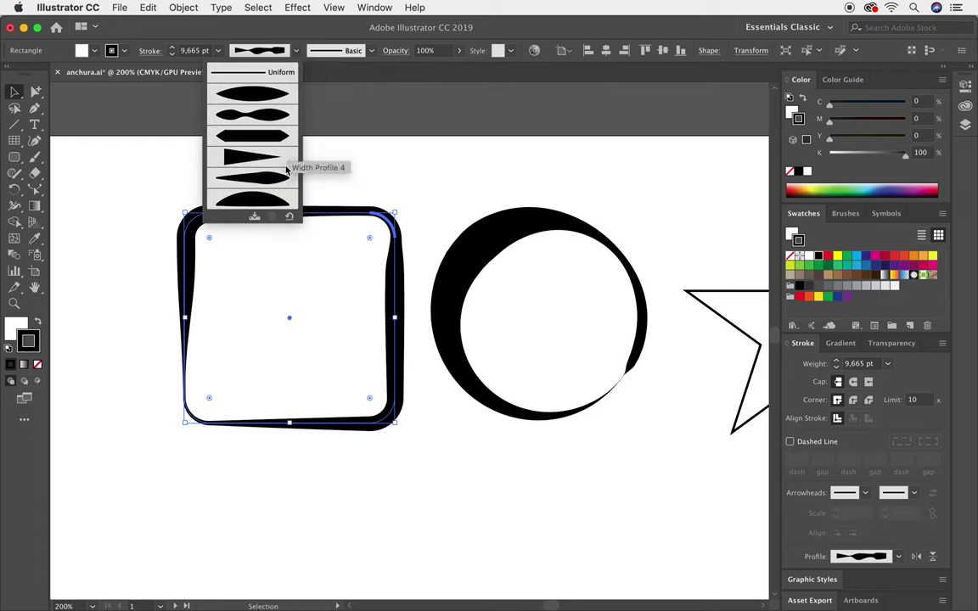
pyautogui.click(253, 217)
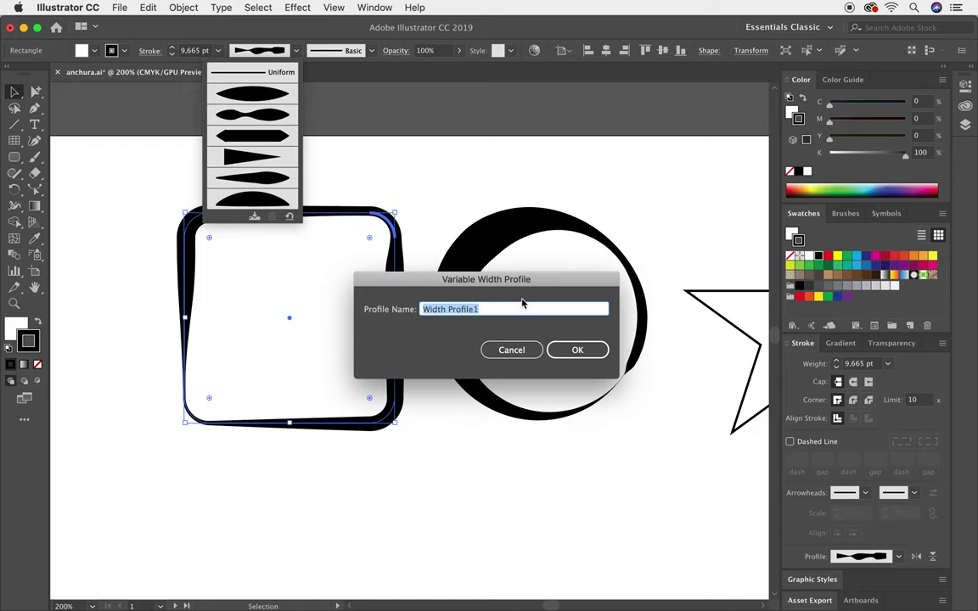
pyautogui.write('a1')
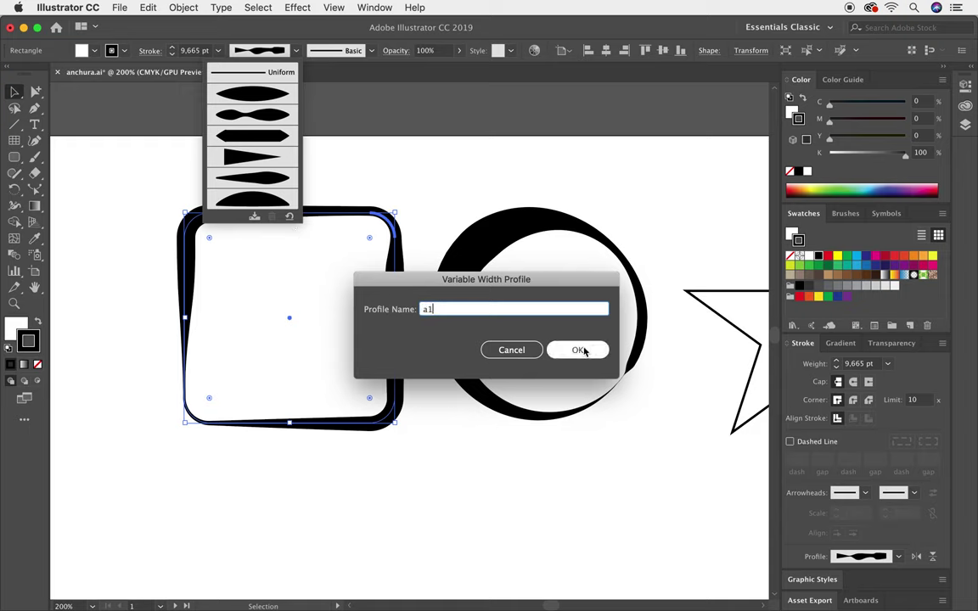
pyautogui.click(576, 350)
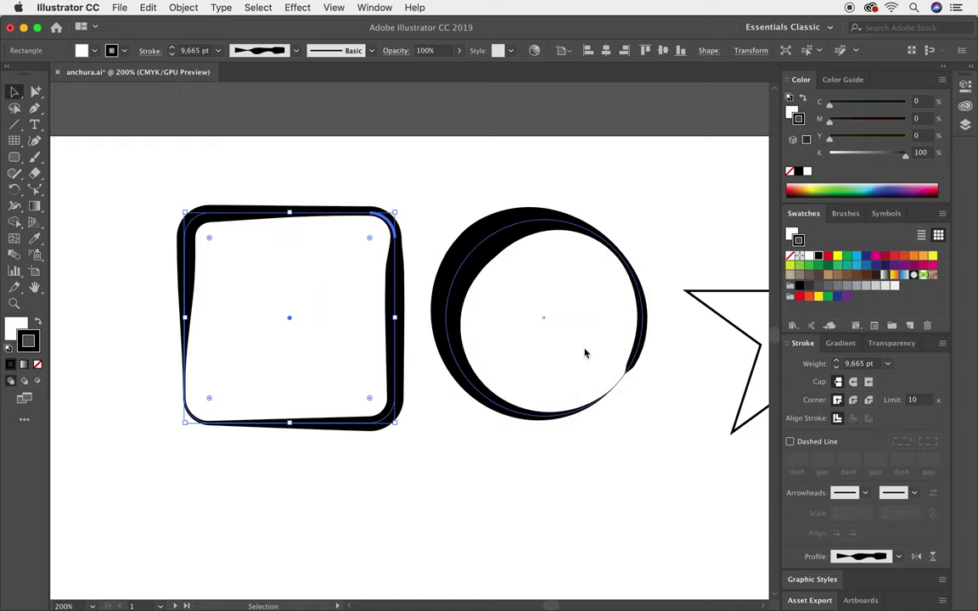
pyautogui.click(491, 266)
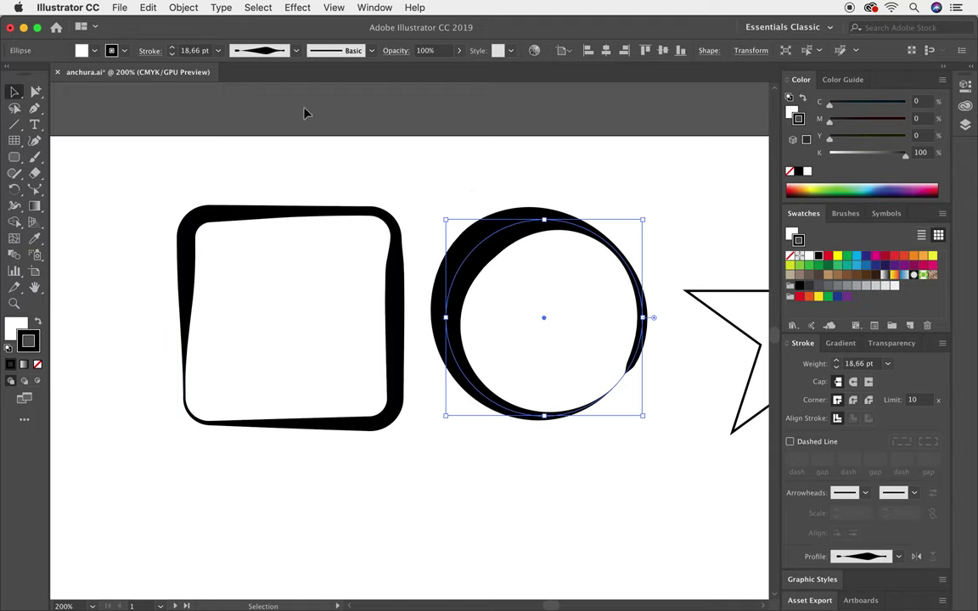
# Step: Save the circle's crescent stroke as width profile 'a', then zoom out to the Apariencia text
pyautogui.click(294, 51)
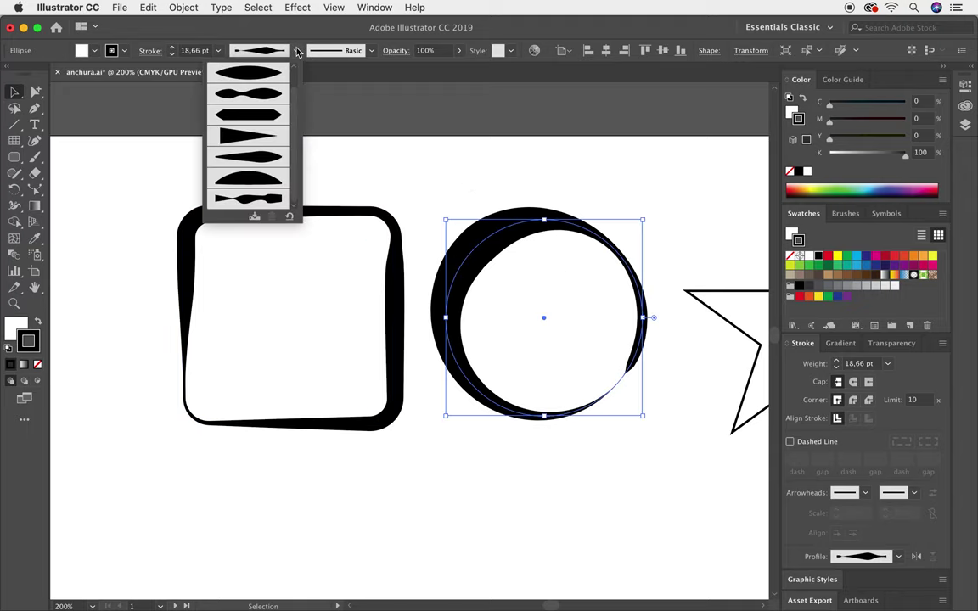
pyautogui.click(253, 219)
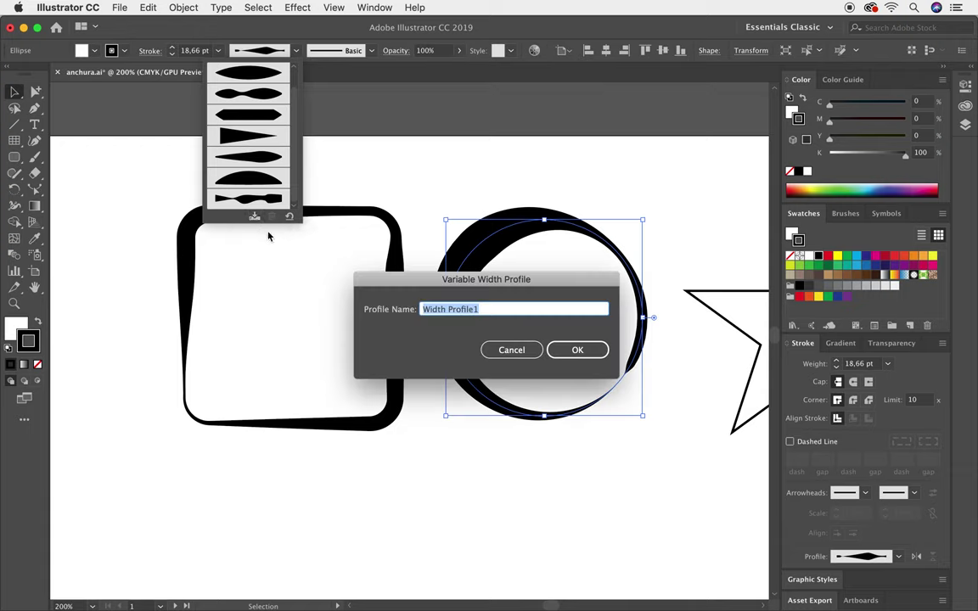
pyautogui.write('a2')
pyautogui.click(595, 351)
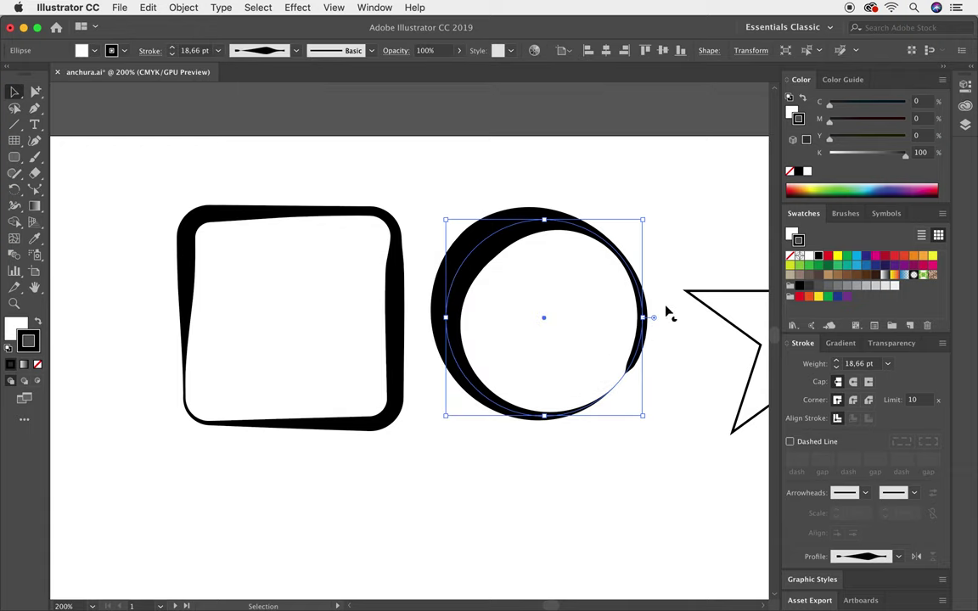
pyautogui.hotkey('ctrl', '1')
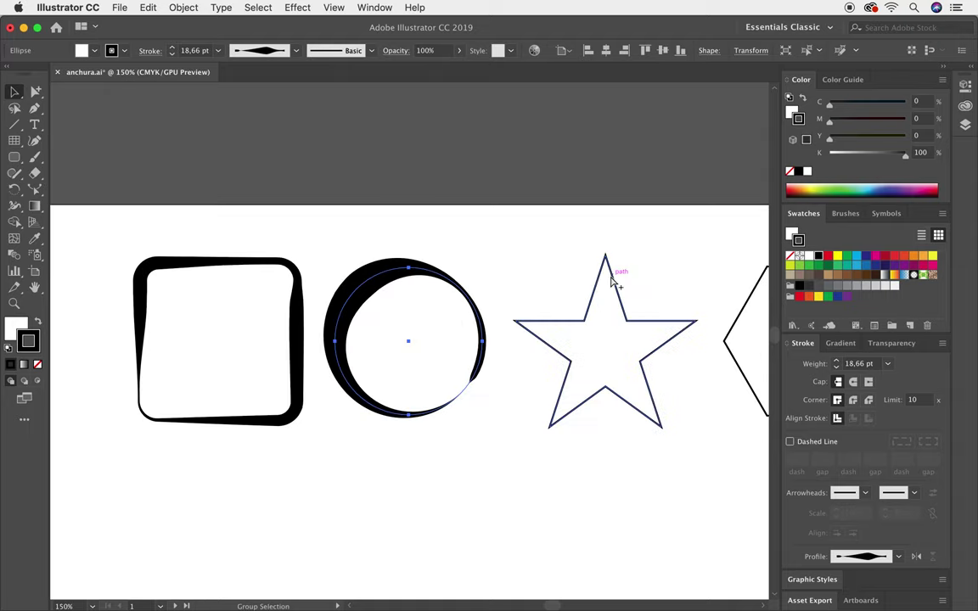
pyautogui.moveTo(493, 284); pyautogui.dragTo(365, 173)
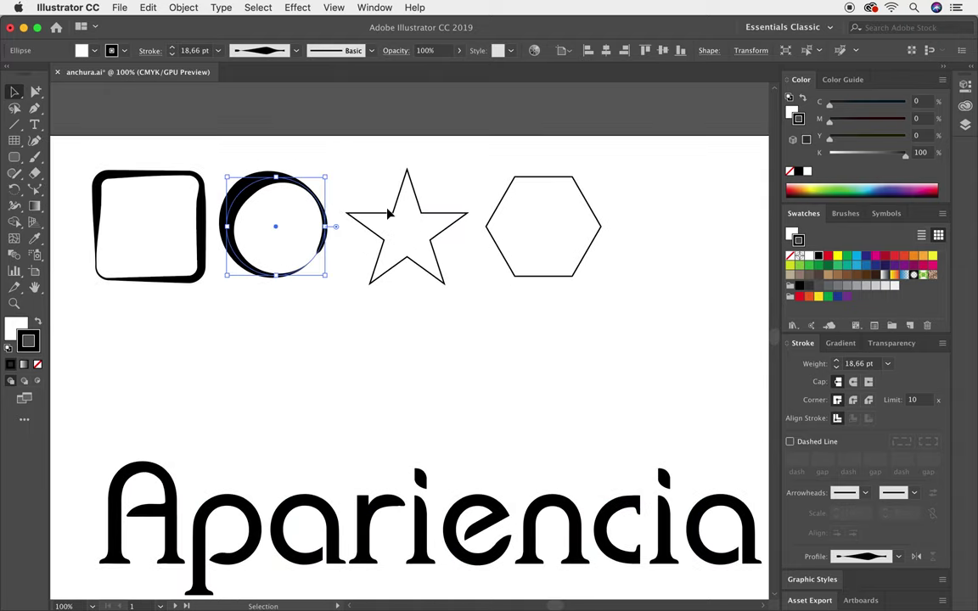
# Step: Give the star a wavy variable-width profile and a 10 pt stroke
pyautogui.click(395, 191)
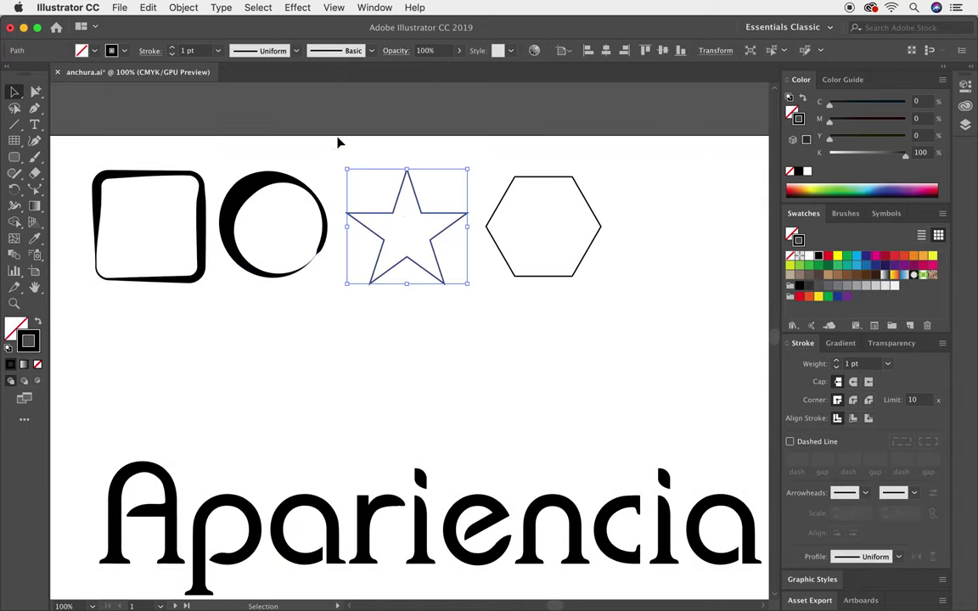
pyautogui.click(269, 50)
pyautogui.scroll(-5, 292, 101)
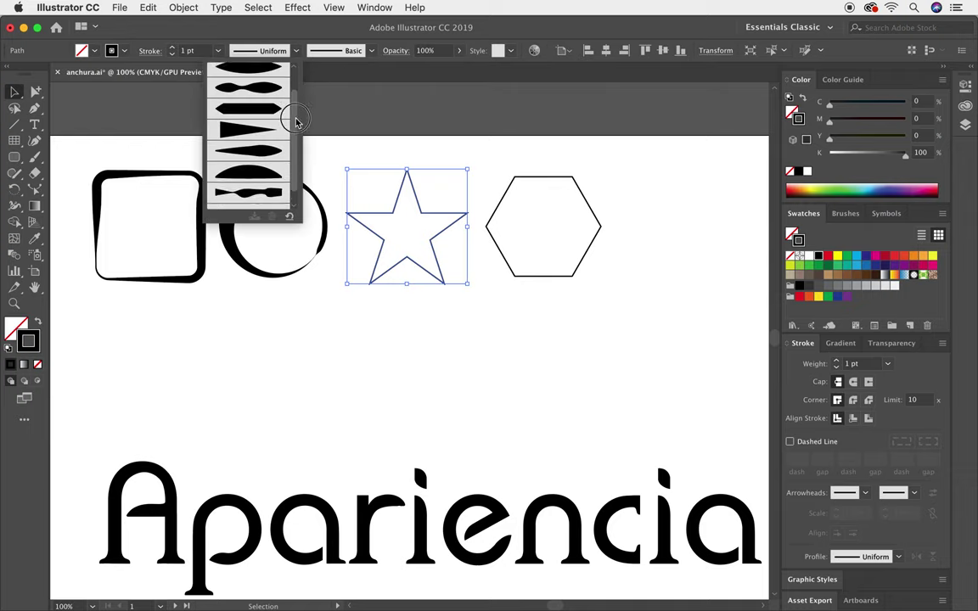
pyautogui.click(272, 191)
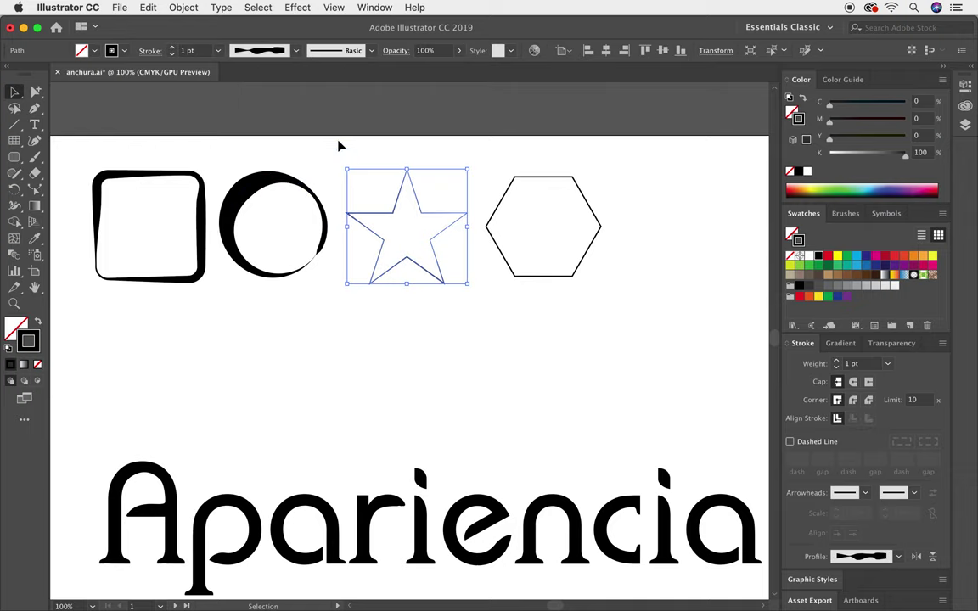
pyautogui.click(217, 50)
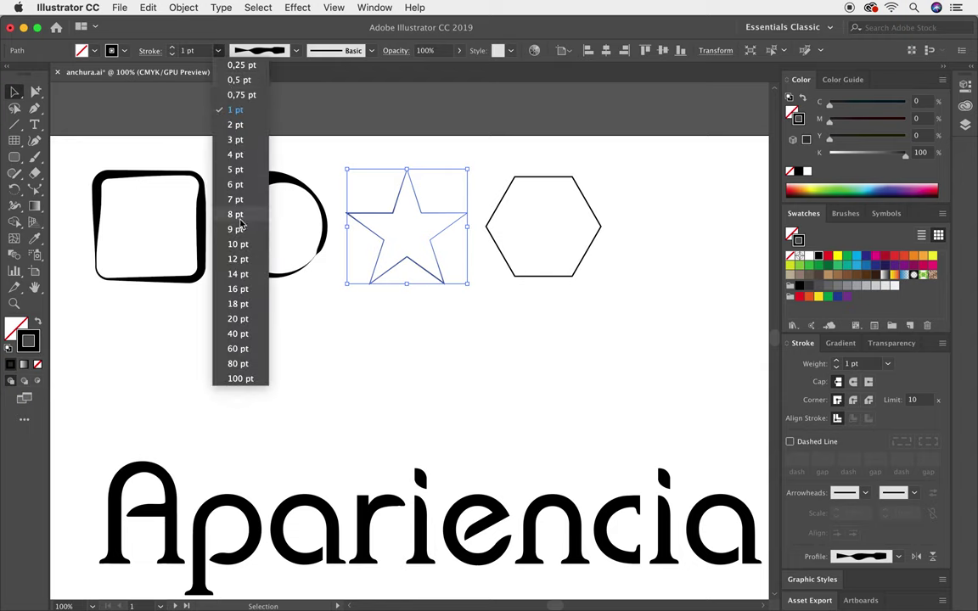
pyautogui.click(242, 244)
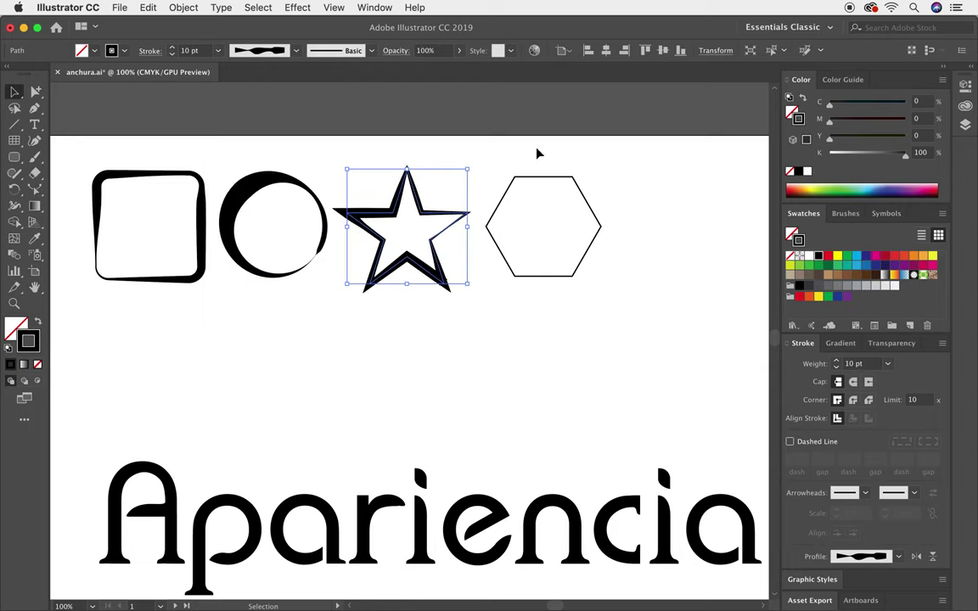
# Step: Give the hexagon a wavy width profile and 10 pt stroke, then fit the artboard in view
pyautogui.click(600, 234)
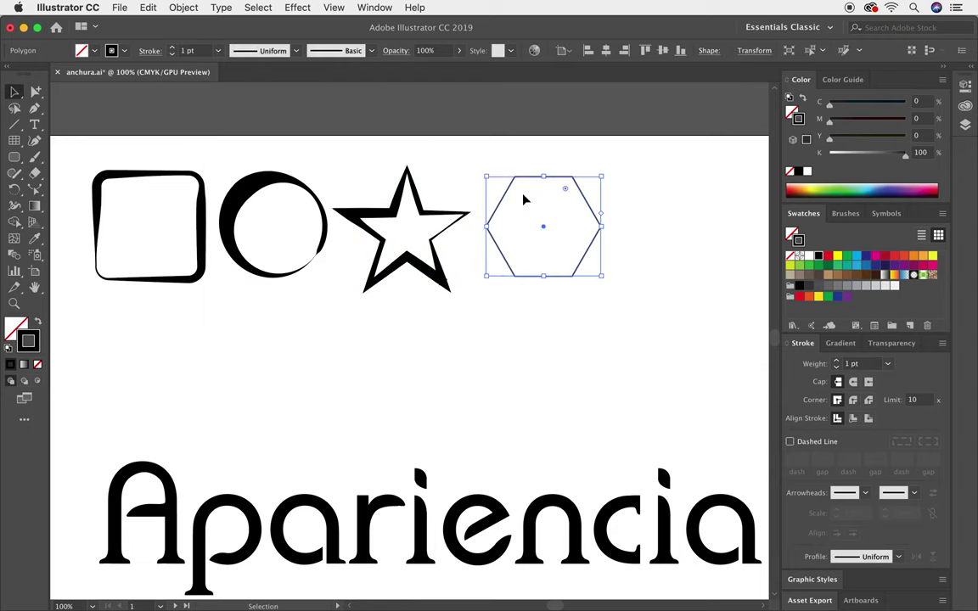
pyautogui.click(270, 50)
pyautogui.scroll(-5, 259, 102)
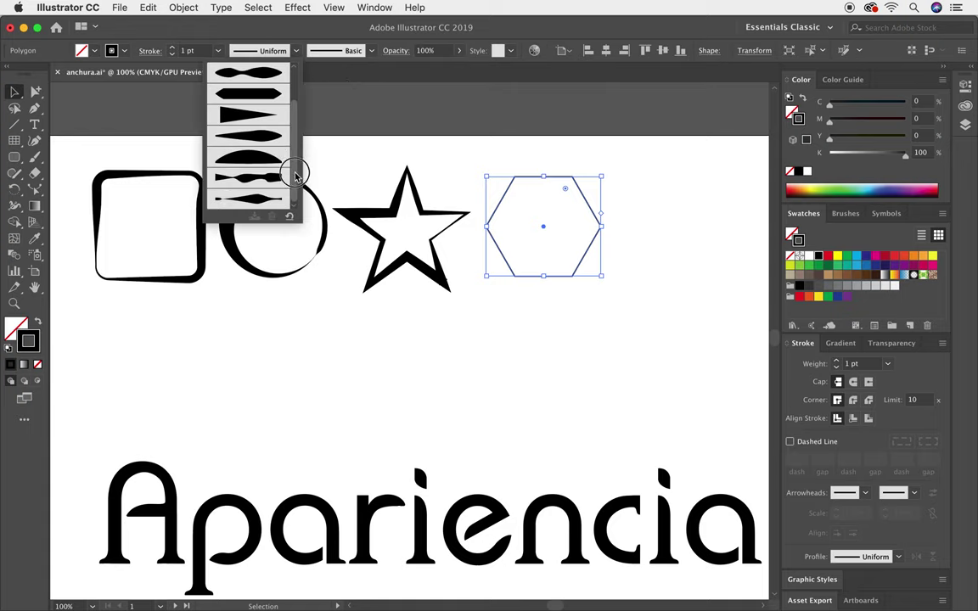
pyautogui.click(277, 200)
pyautogui.click(217, 50)
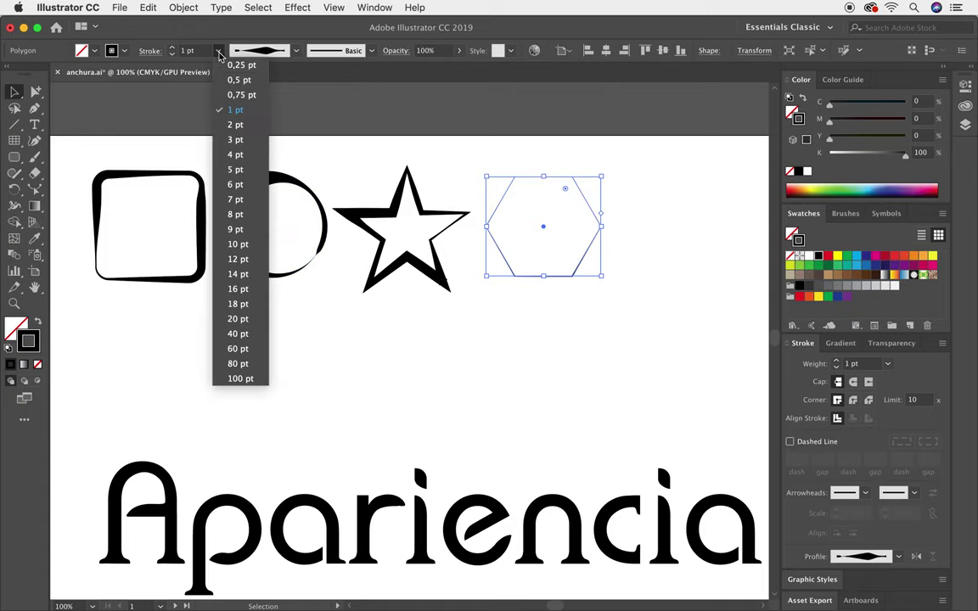
pyautogui.click(260, 245)
pyautogui.click(469, 141)
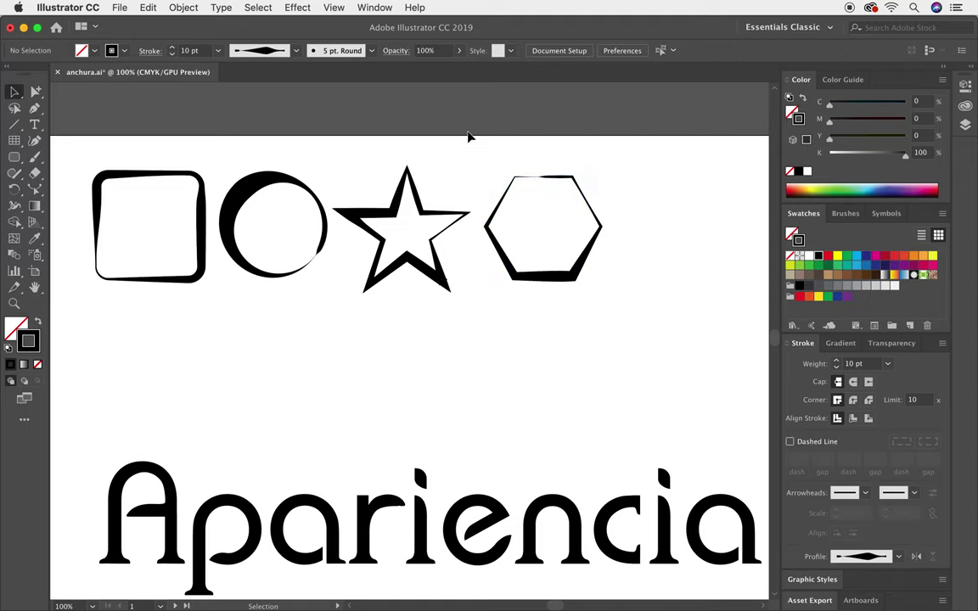
pyautogui.hotkey('ctrl', '0')
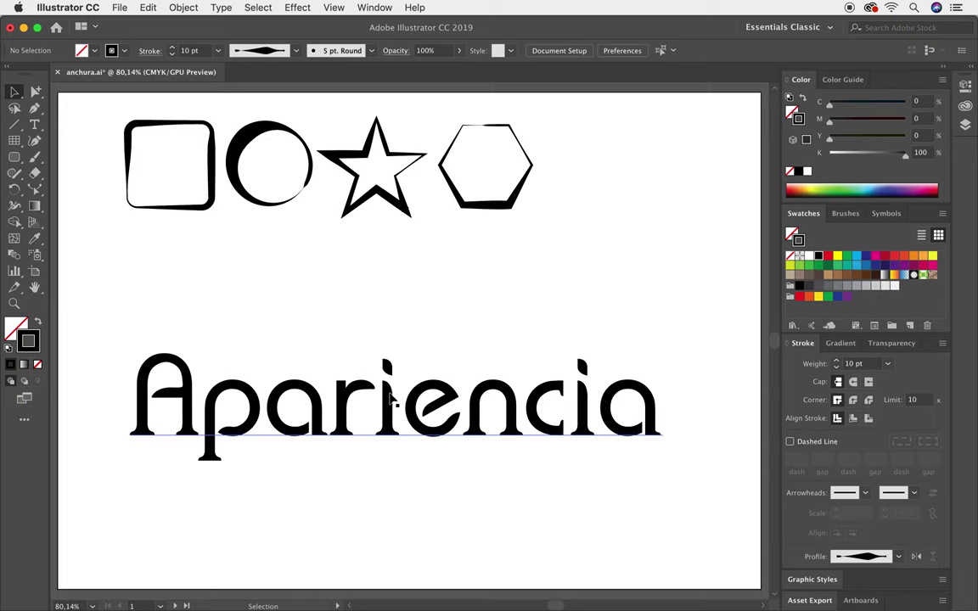
# Step: Select the Apariencia text and show the Appearance panel from the Window menu
pyautogui.click(386, 406)
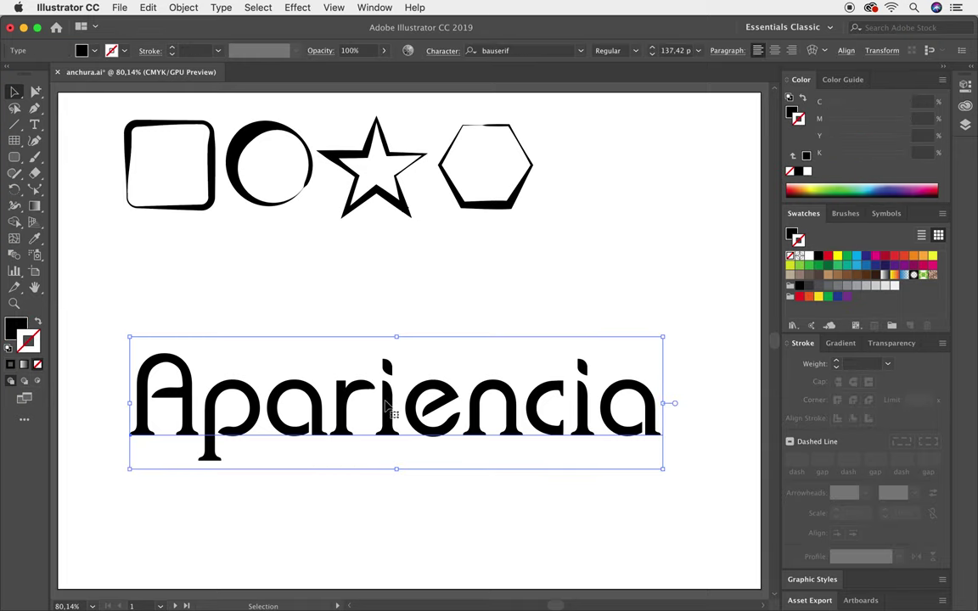
pyautogui.click(374, 8)
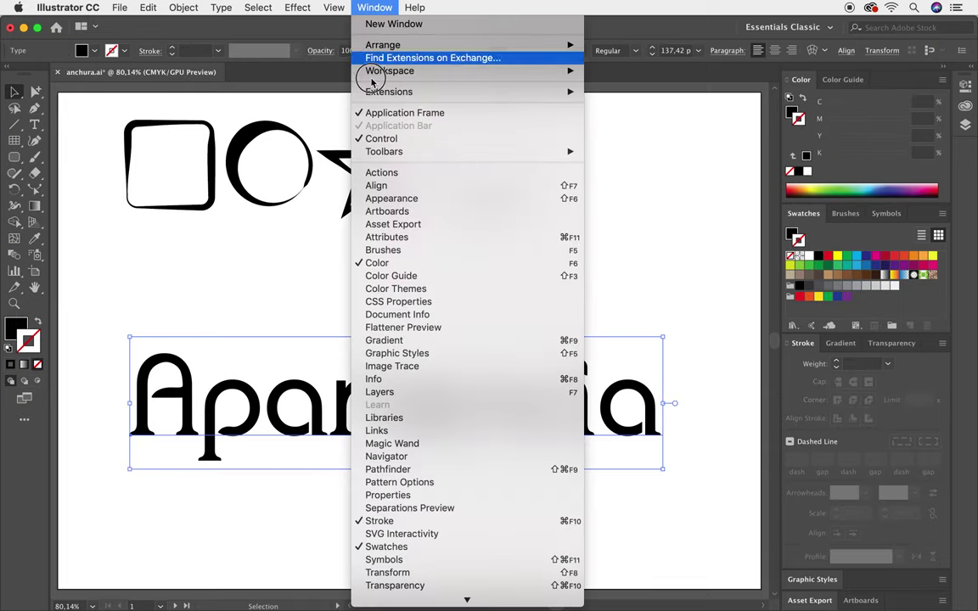
pyautogui.click(388, 197)
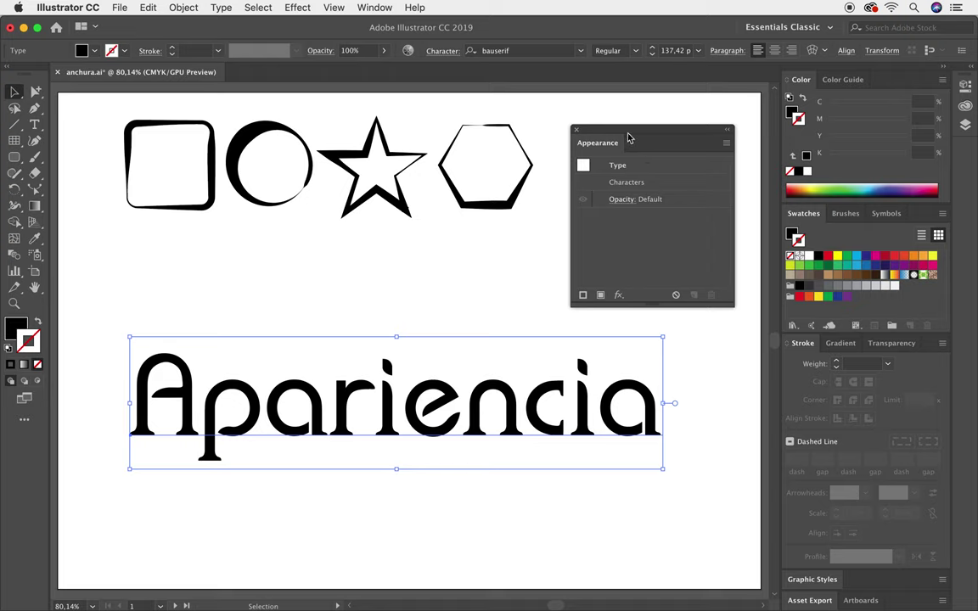
pyautogui.moveTo(630, 134); pyautogui.dragTo(609, 142)
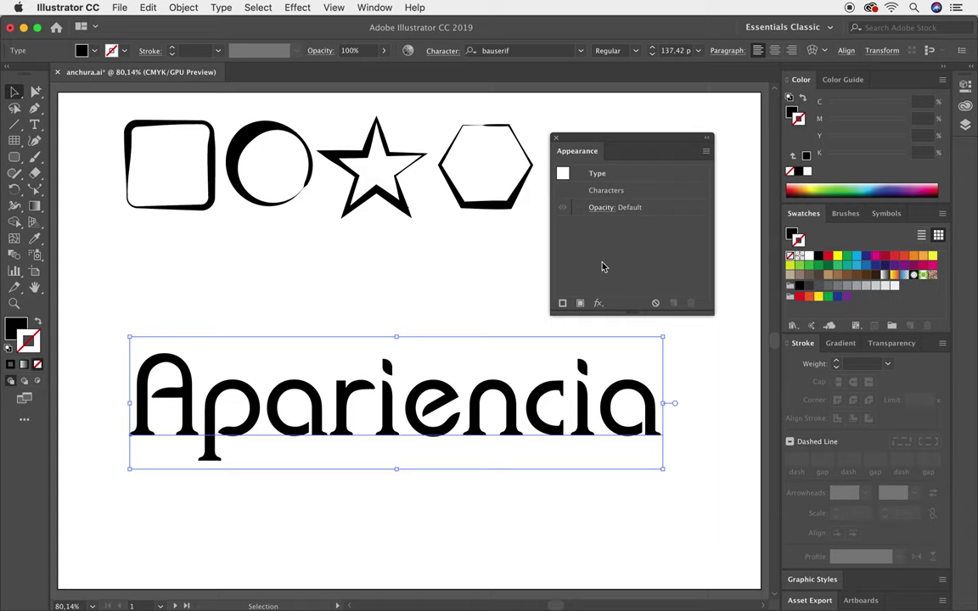
# Step: Add a new red-orange fill to the Apariencia text
pyautogui.click(581, 304)
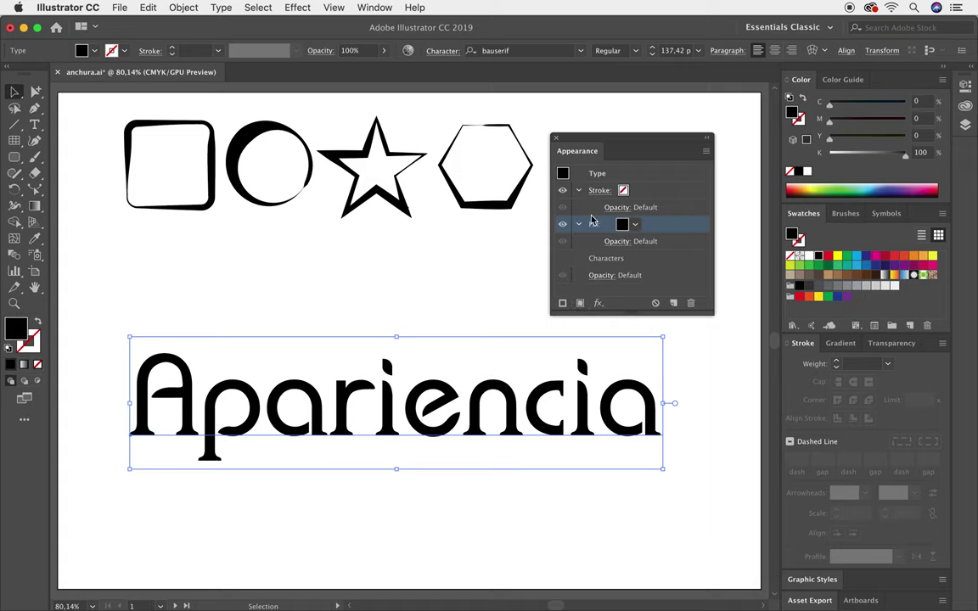
pyautogui.click(635, 224)
pyautogui.click(604, 249)
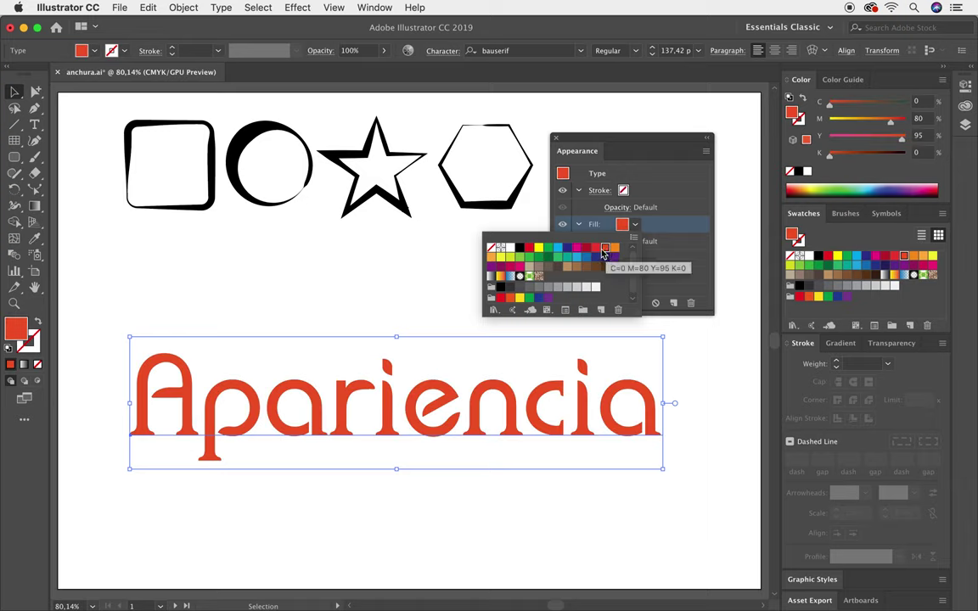
# Step: Make the text's stroke black with a wavy width profile and 10 pt weight
pyautogui.click(624, 191)
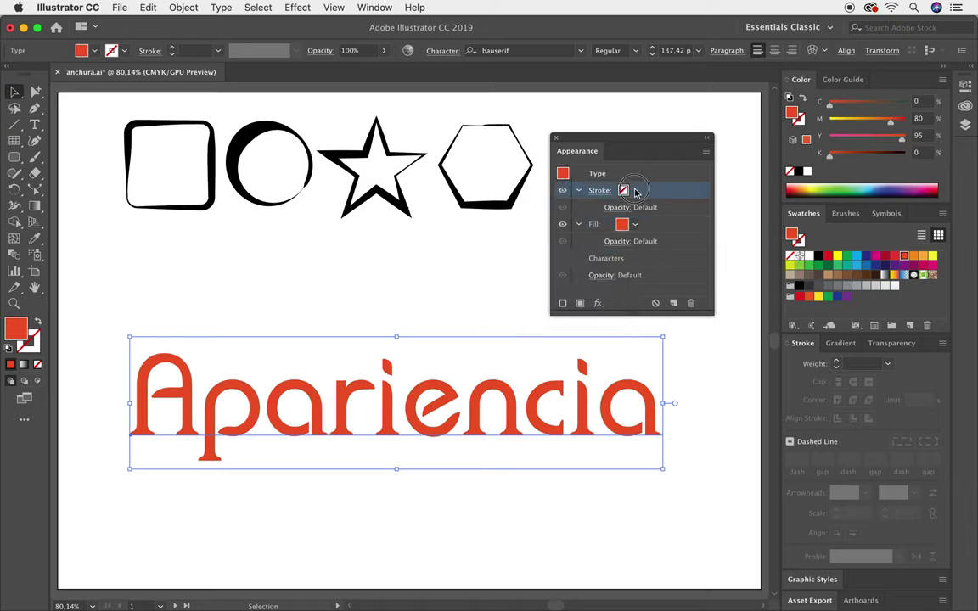
pyautogui.click(635, 190)
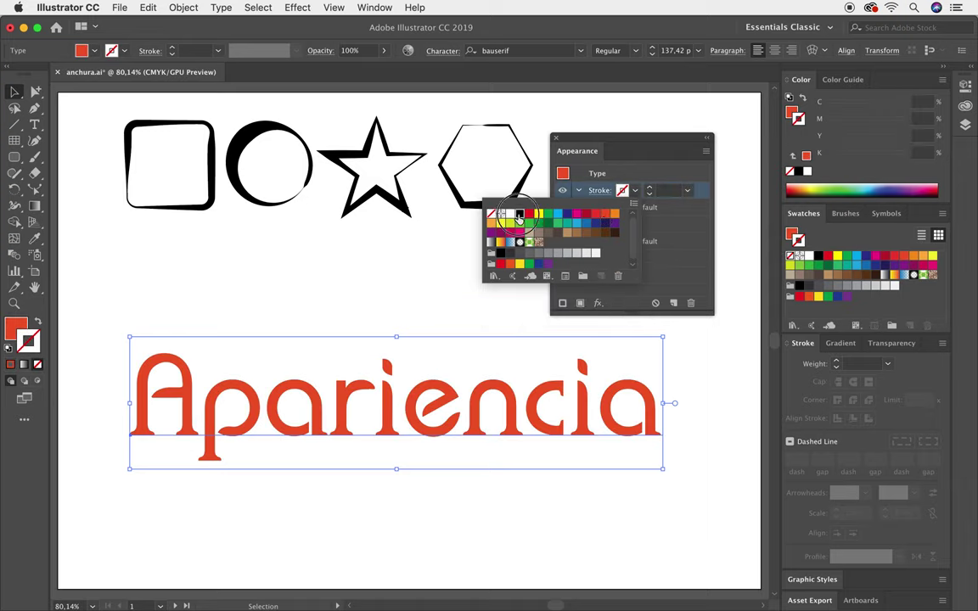
pyautogui.click(519, 214)
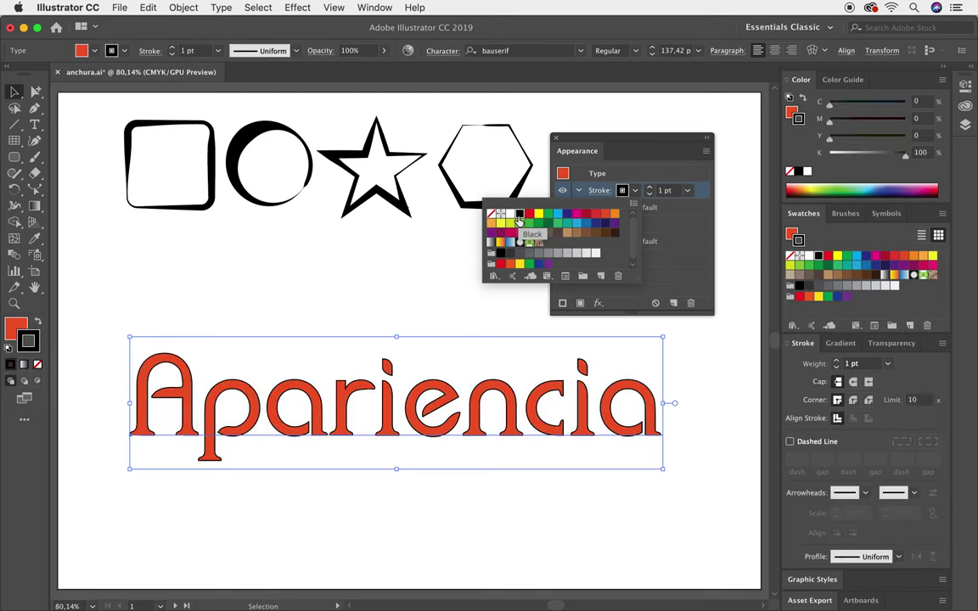
pyautogui.click(701, 197)
pyautogui.click(296, 51)
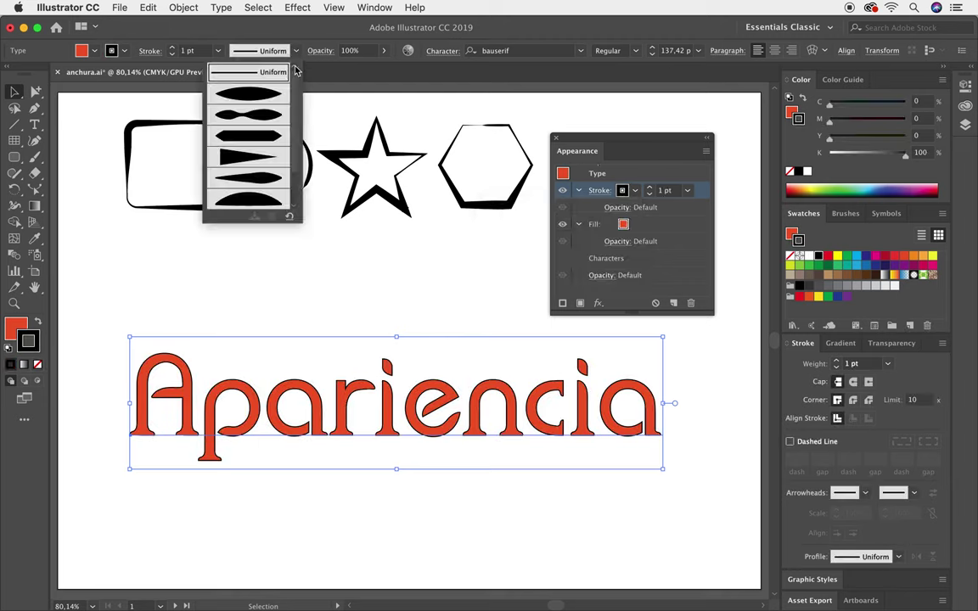
pyautogui.click(259, 179)
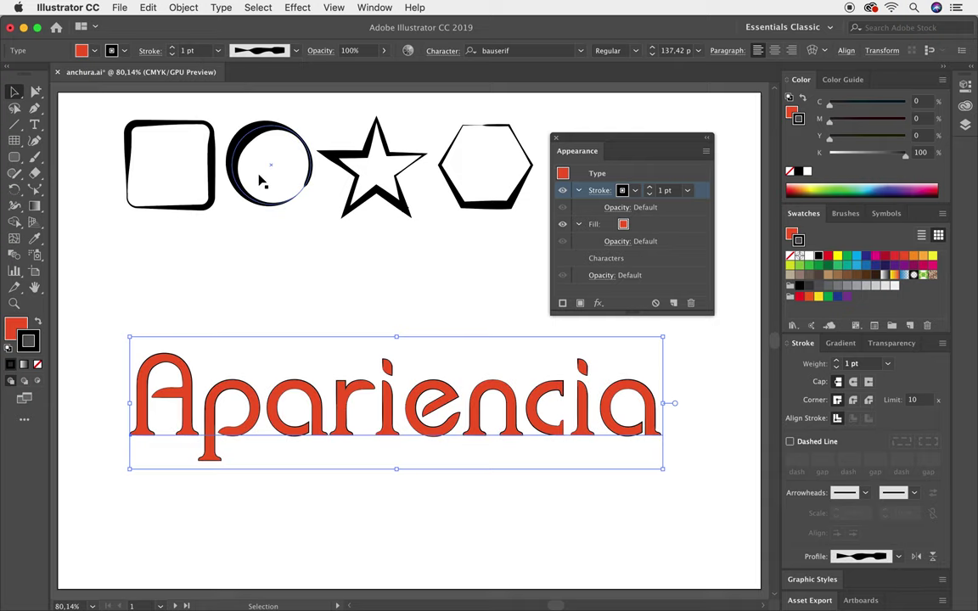
pyautogui.click(687, 190)
pyautogui.click(706, 378)
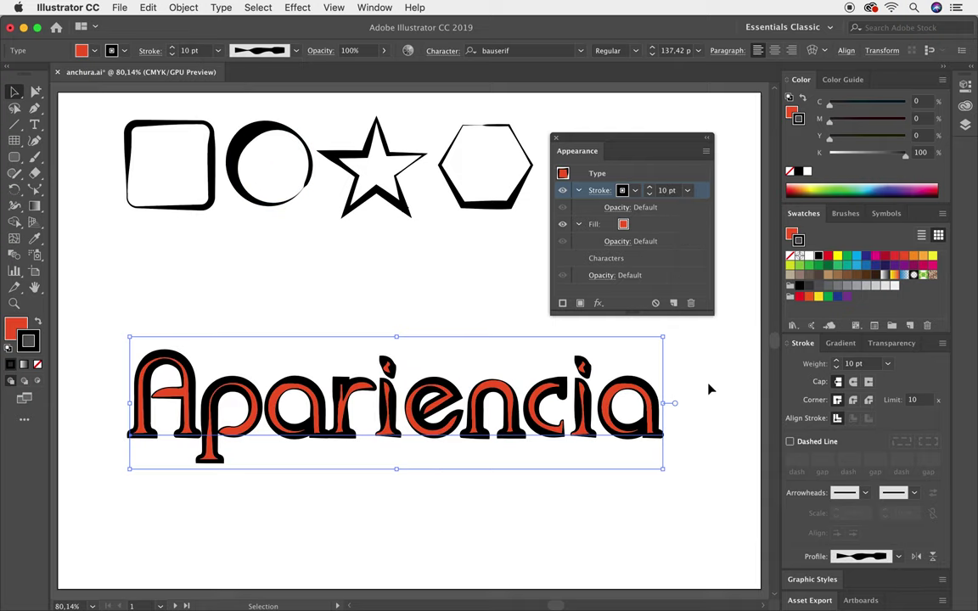
# Step: Collapse the Fill and Stroke rows and move the black Stroke beneath the red Fill
pyautogui.moveTo(712, 314); pyautogui.dragTo(729, 314)
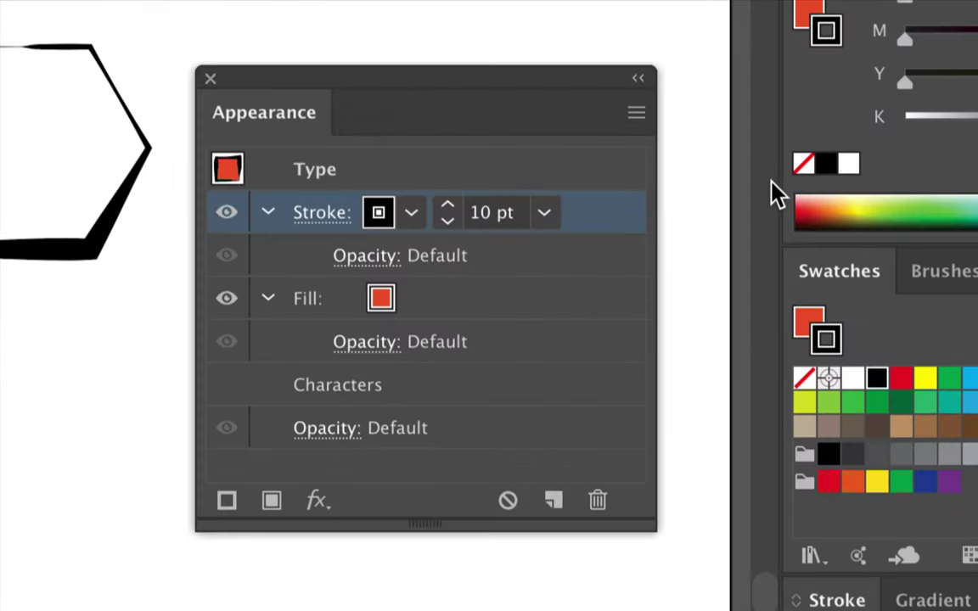
pyautogui.click(265, 298)
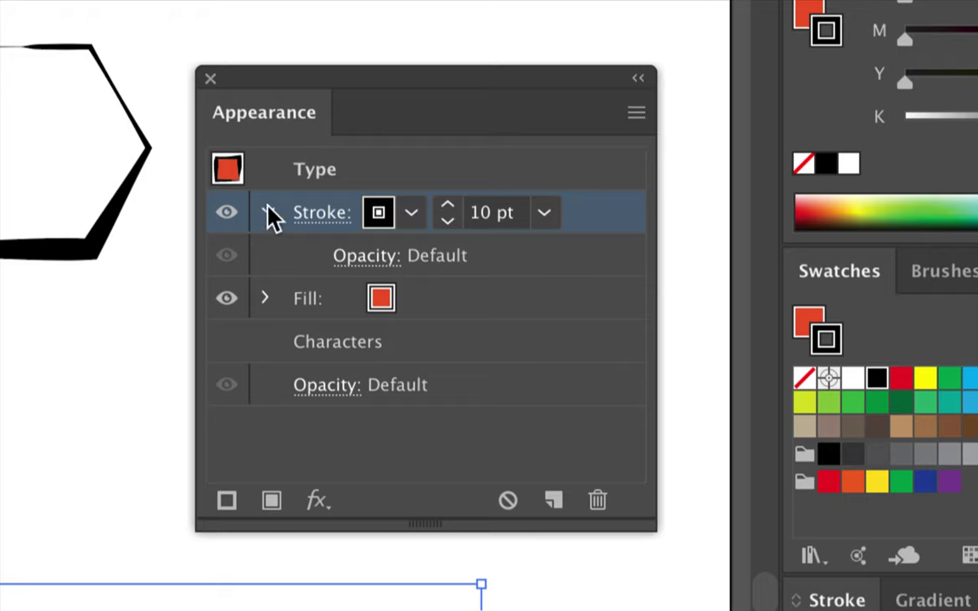
pyautogui.click(265, 212)
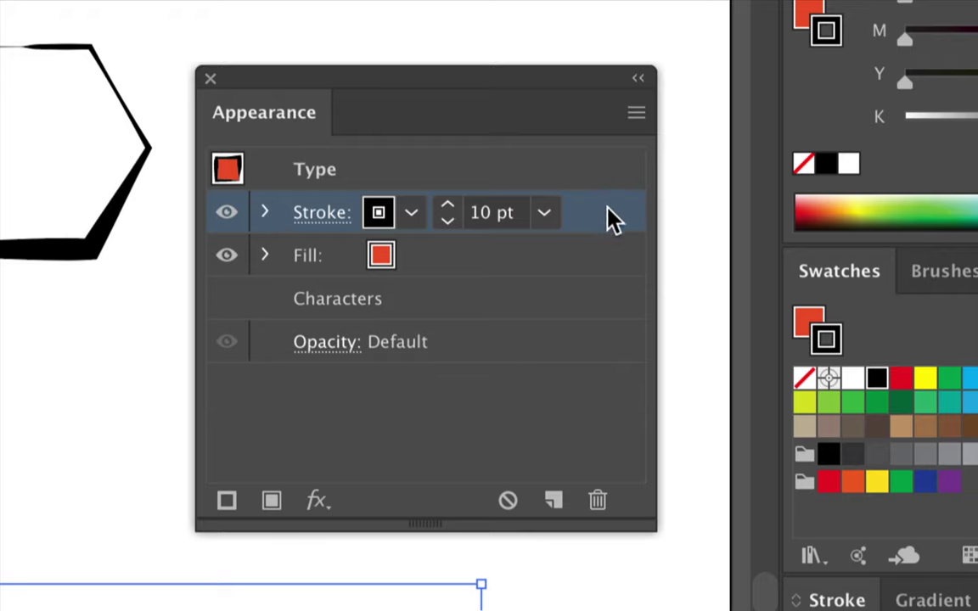
pyautogui.moveTo(613, 217)
pyautogui.mouseDown()
pyautogui.moveTo(581, 277)
pyautogui.moveTo(439, 278)
pyautogui.moveTo(514, 274)
pyautogui.mouseUp()
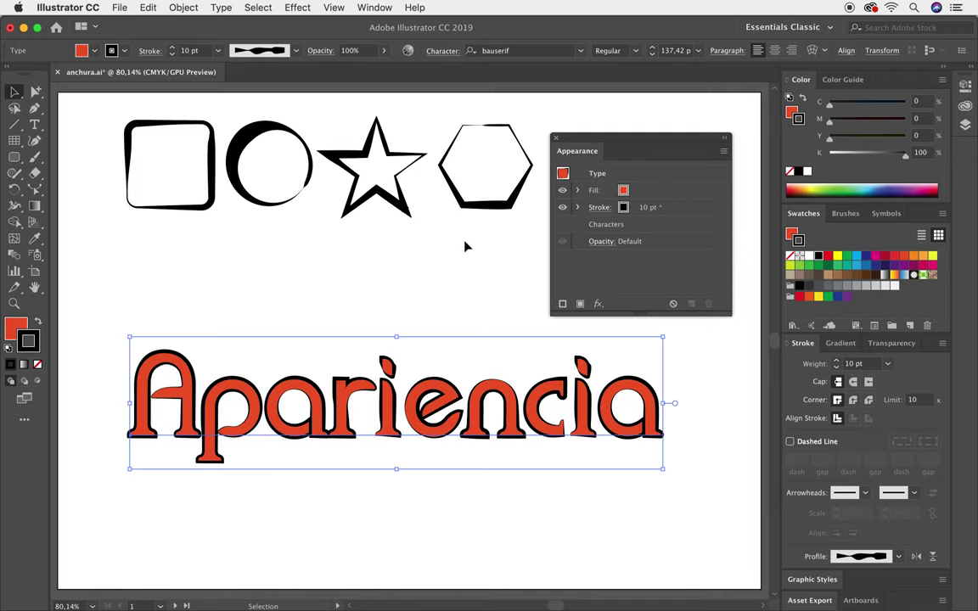
# Step: Duplicate the text's black stroke and select the lower copy
pyautogui.click(679, 210)
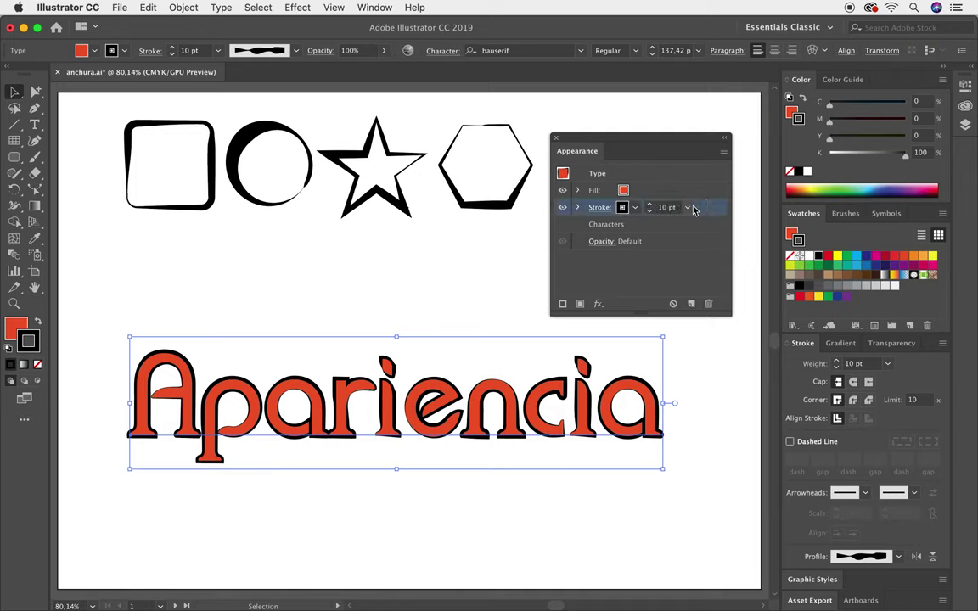
pyautogui.click(574, 303)
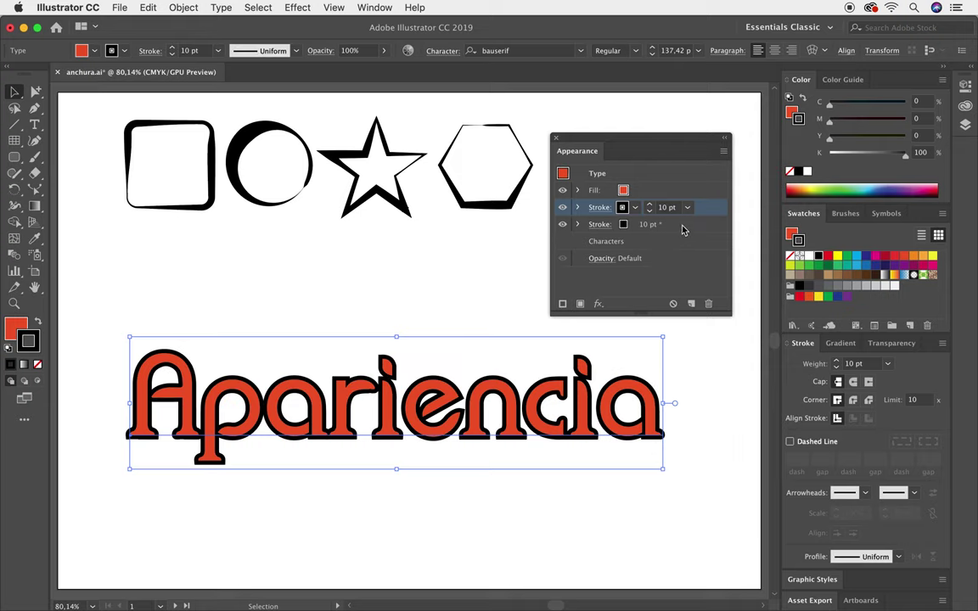
pyautogui.click(649, 224)
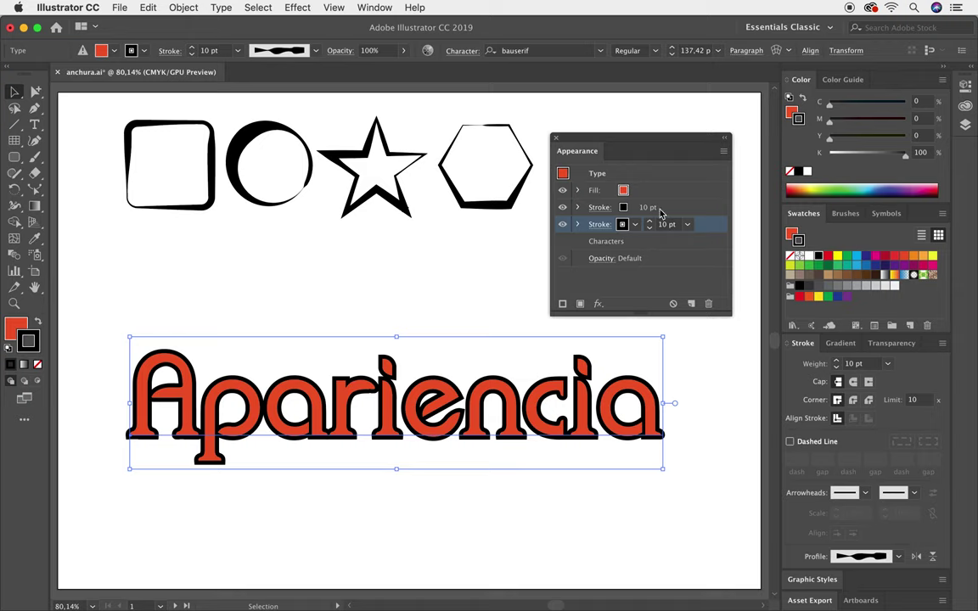
# Step: Make the lower stroke 20 pt yellow-green with a tapered width profile
pyautogui.click(688, 224)
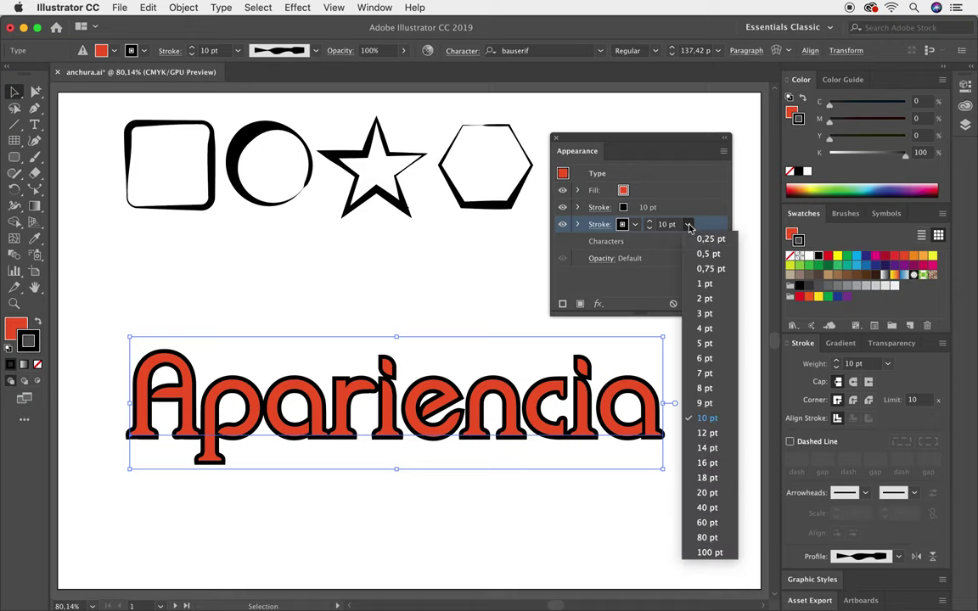
pyautogui.click(707, 492)
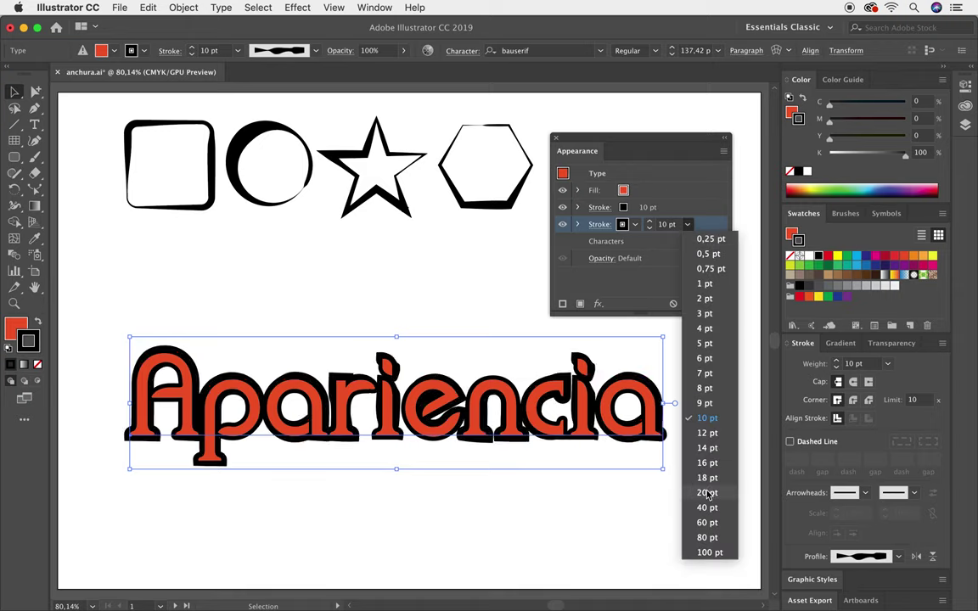
pyautogui.click(622, 224)
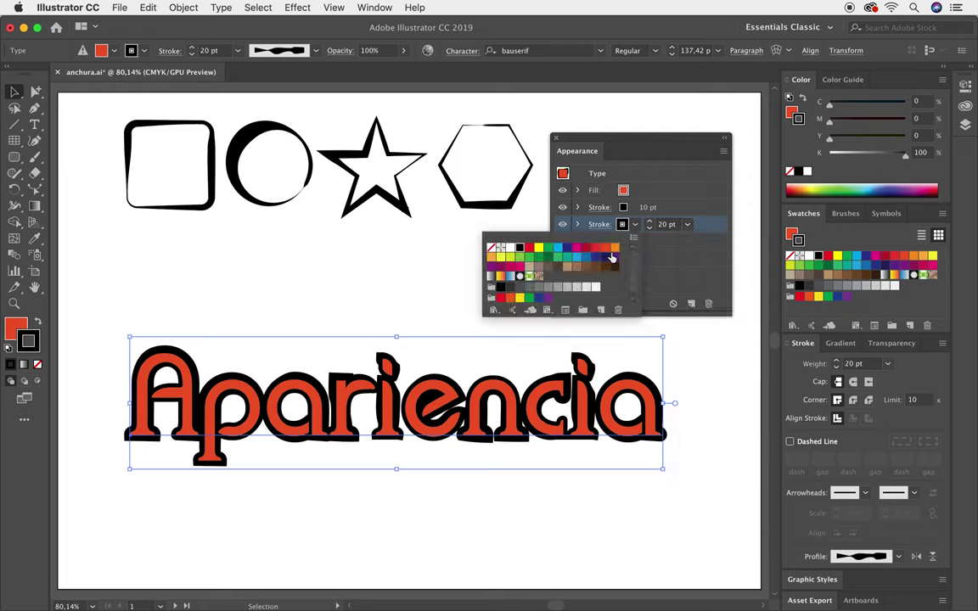
pyautogui.click(509, 257)
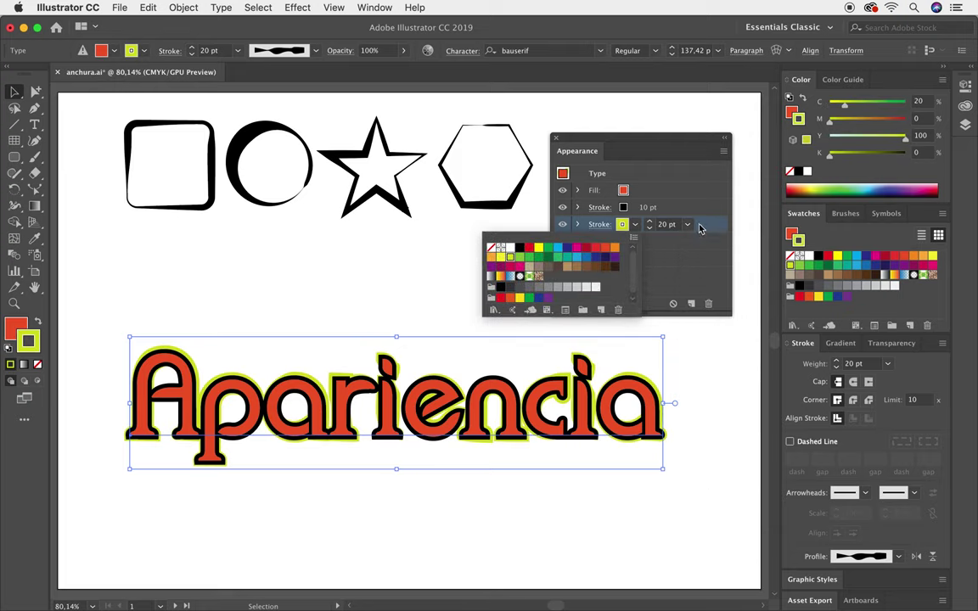
pyautogui.click(705, 226)
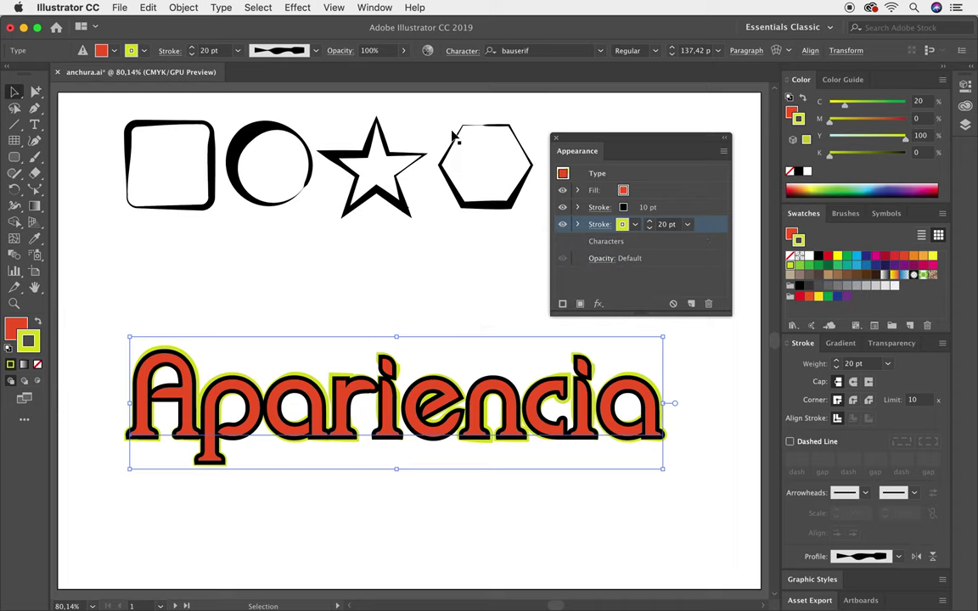
pyautogui.click(289, 51)
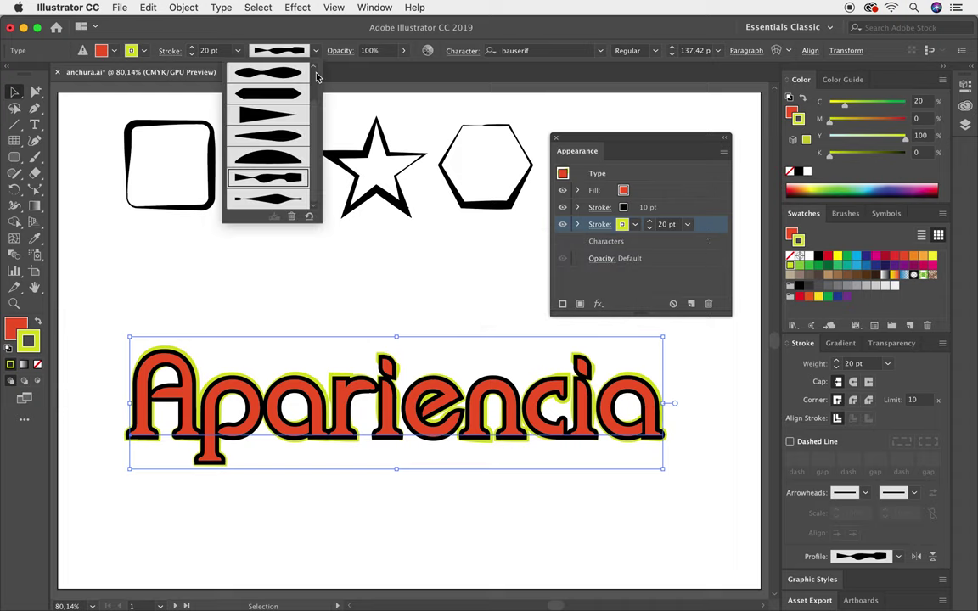
pyautogui.click(276, 201)
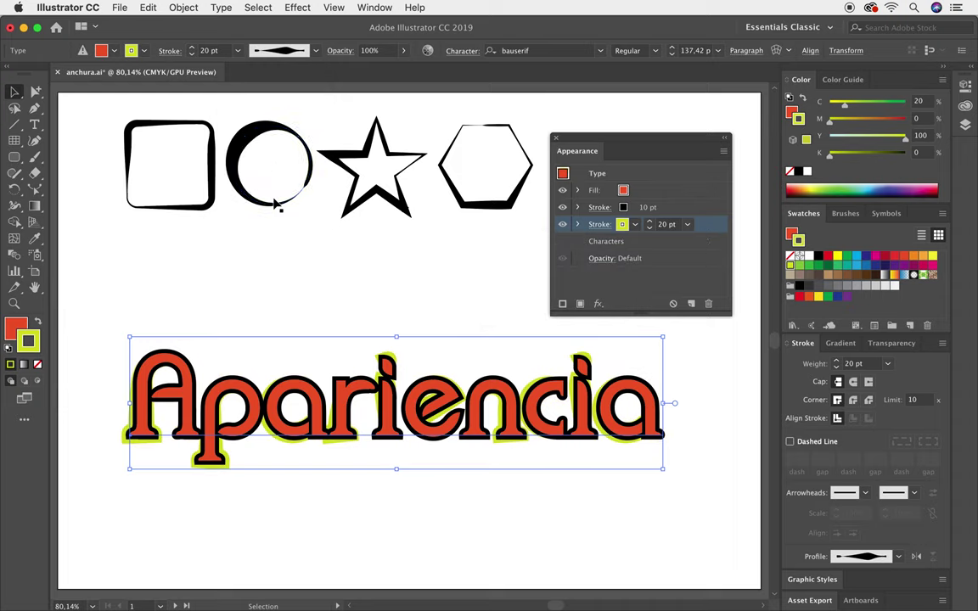
pyautogui.click(713, 409)
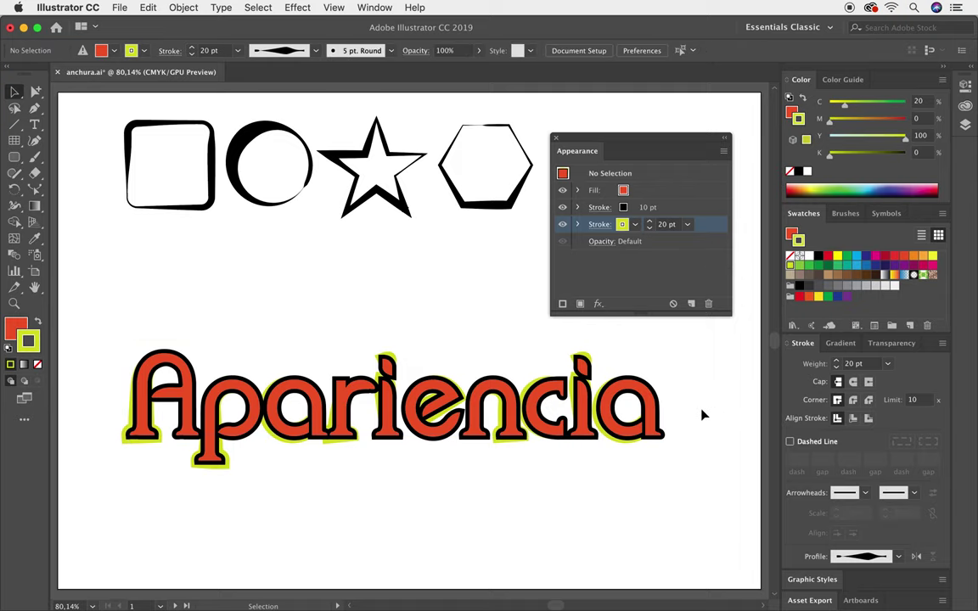
# Step: Close the Appearance panel and switch to artboard 2 with the multicoloured Apariencia lettering
pyautogui.click(556, 138)
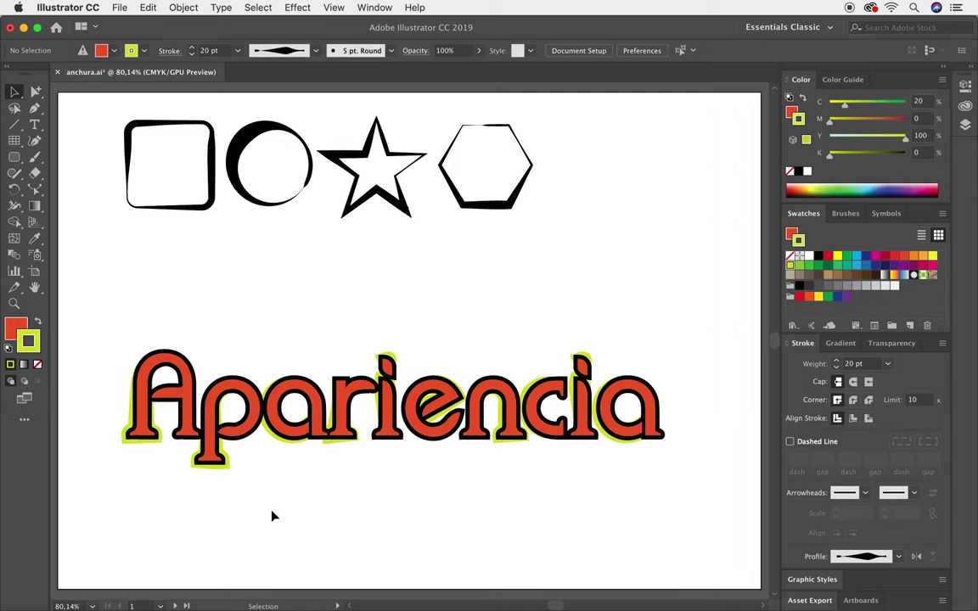
pyautogui.click(174, 606)
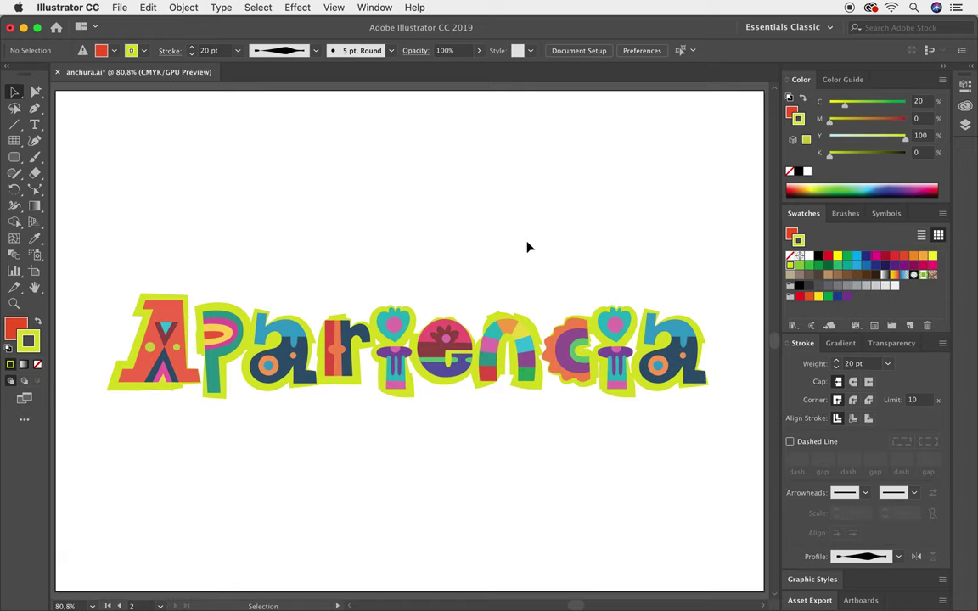